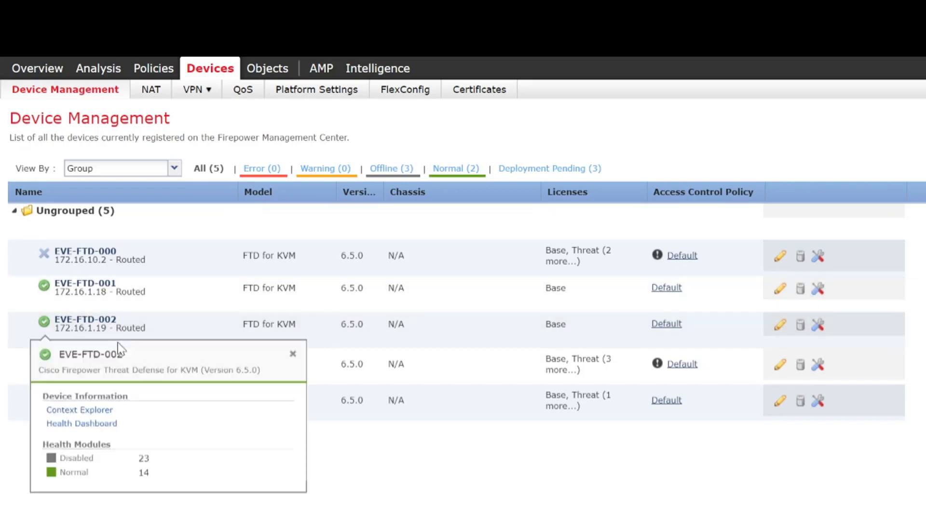
# Step: Start adding a high availability pair named EVE-NG-HA-PAIR with the Firepower Threat Defense device type
pyautogui.moveTo(110, 296)
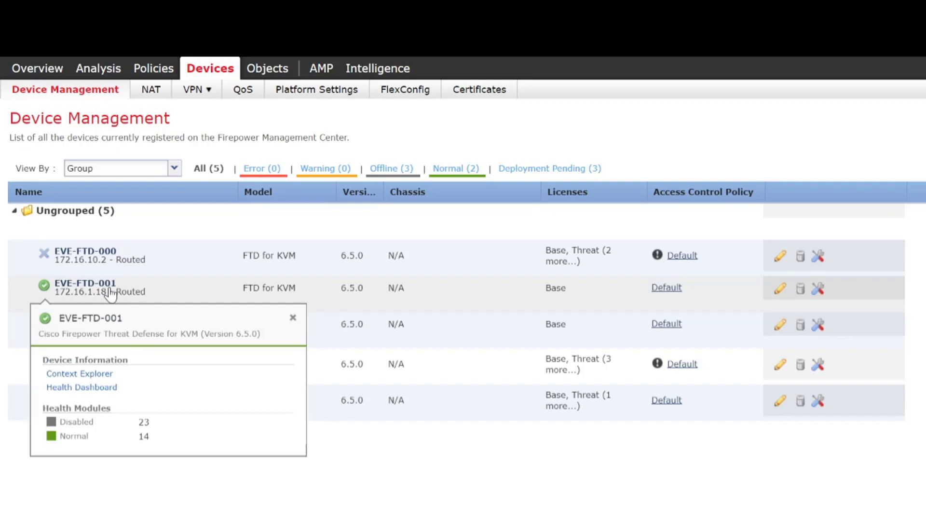
pyautogui.click(292, 318)
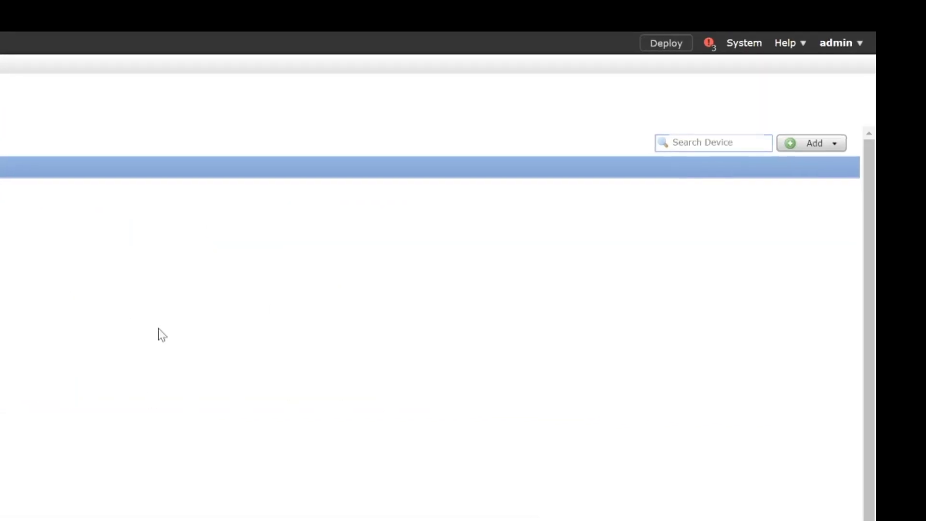
pyautogui.click(811, 145)
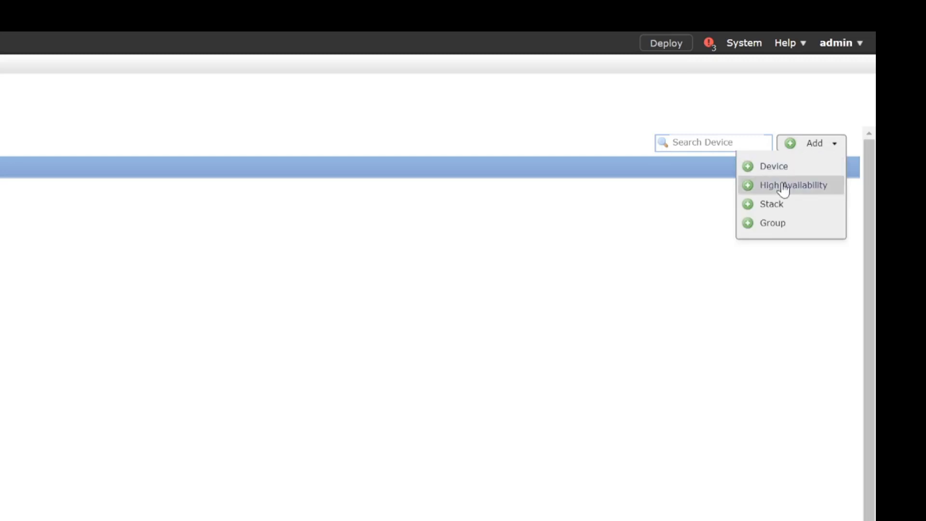
pyautogui.click(783, 187)
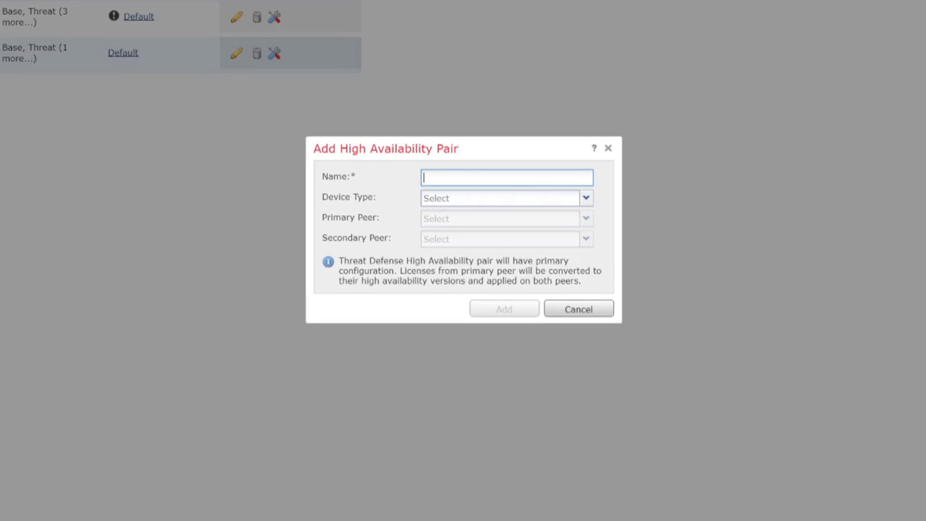
pyautogui.write('EVE-NG-HA-PAIR')
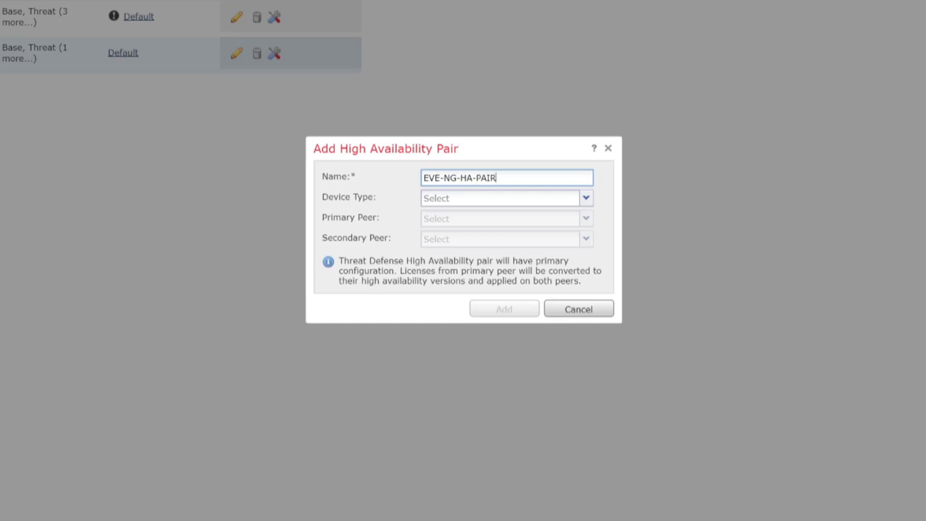
pyautogui.click(474, 199)
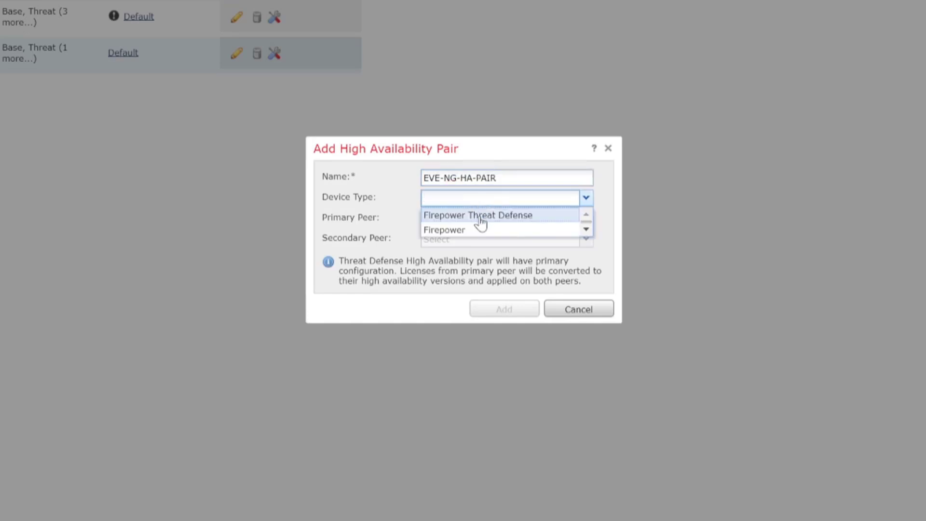
pyautogui.click(480, 217)
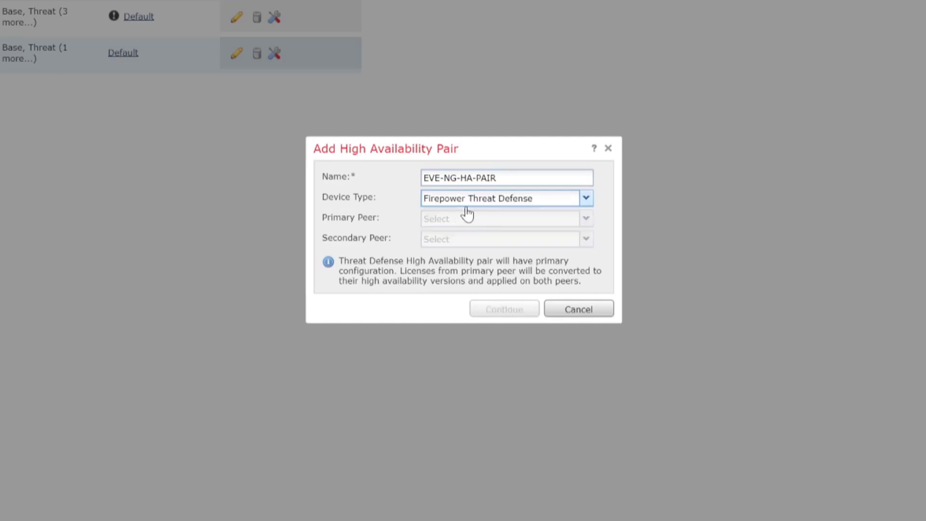
# Step: Assign EVE-FTD-001 as the primary peer and EVE-FTD-002 as the secondary peer, and proceed to the link settings, accepting the Snort restart
pyautogui.click(495, 222)
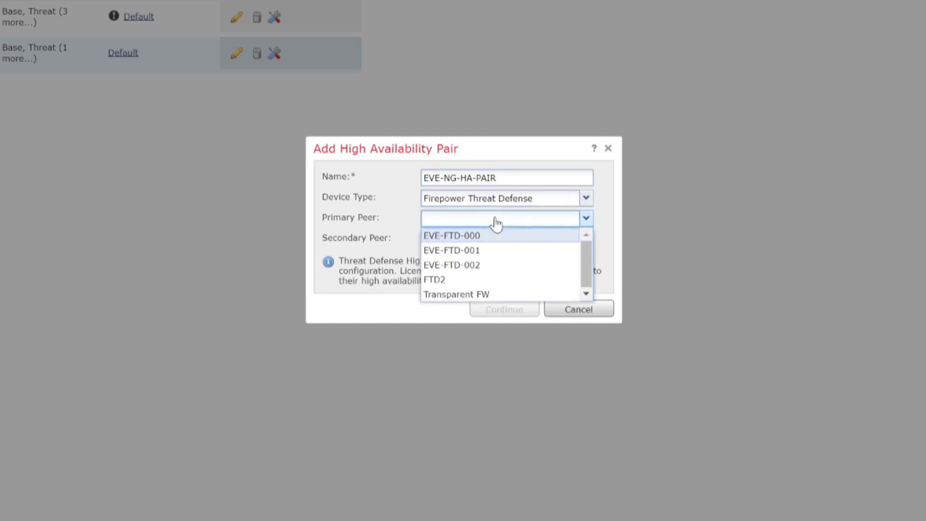
pyautogui.click(464, 253)
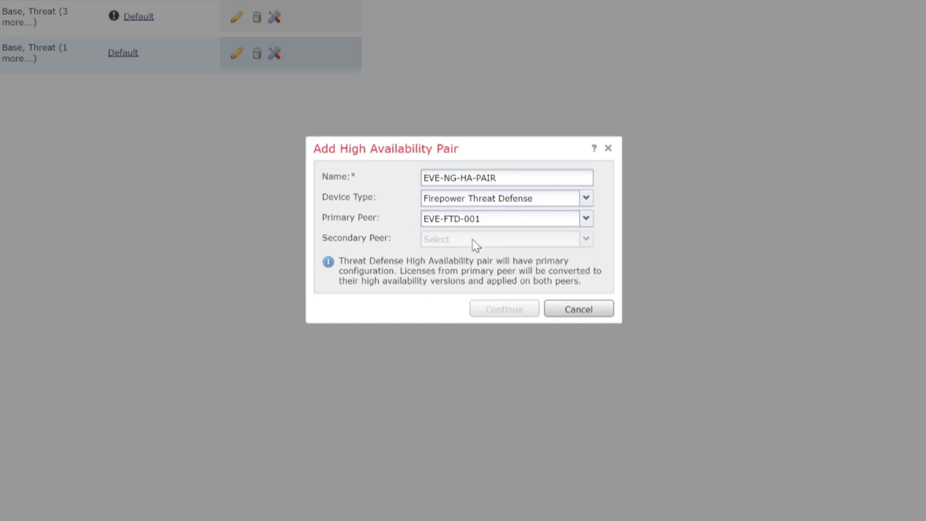
pyautogui.click(586, 240)
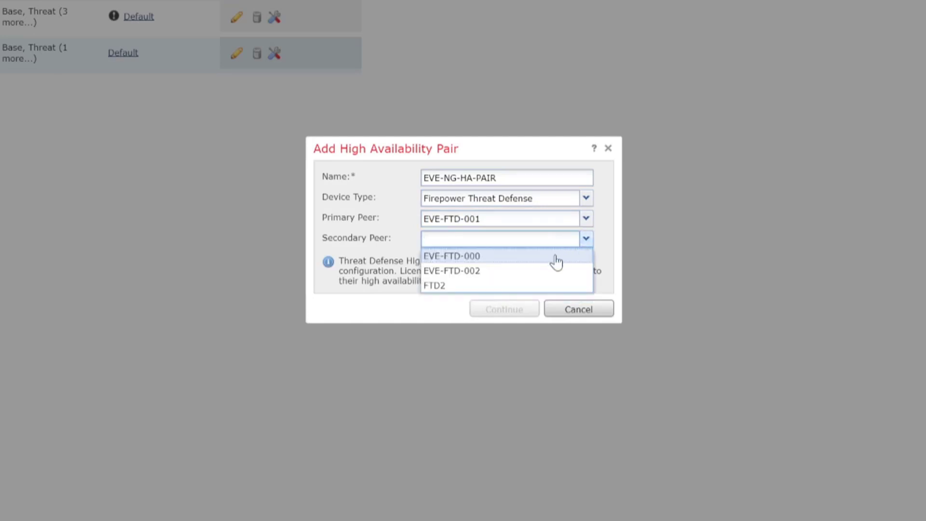
pyautogui.click(530, 271)
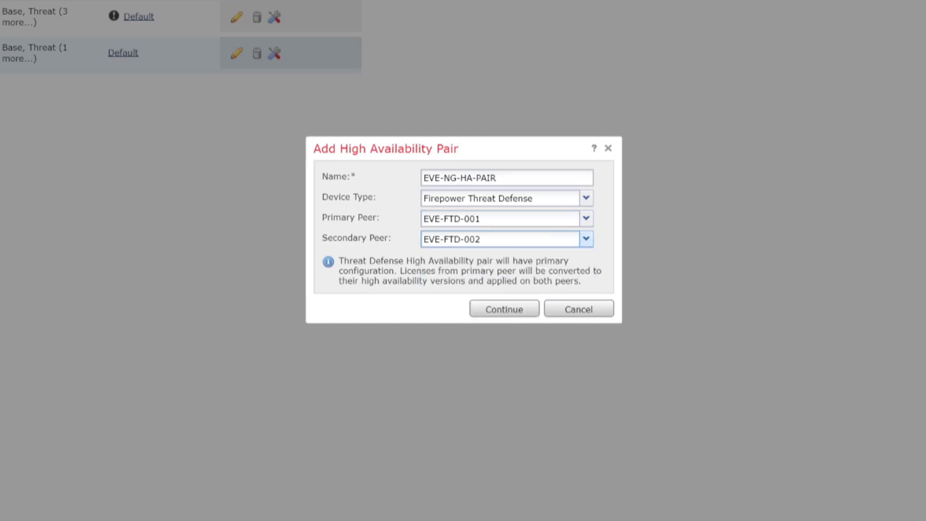
pyautogui.click(506, 309)
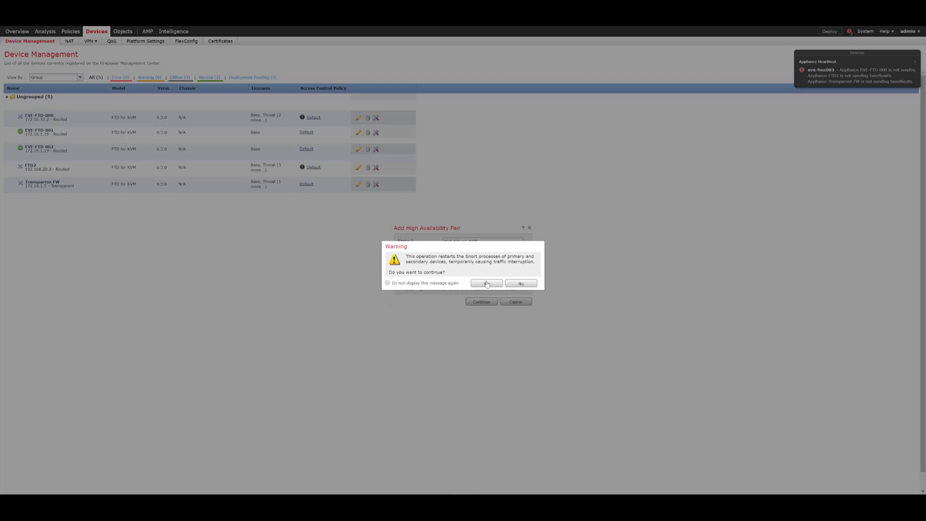
pyautogui.click(488, 284)
pyautogui.click(474, 300)
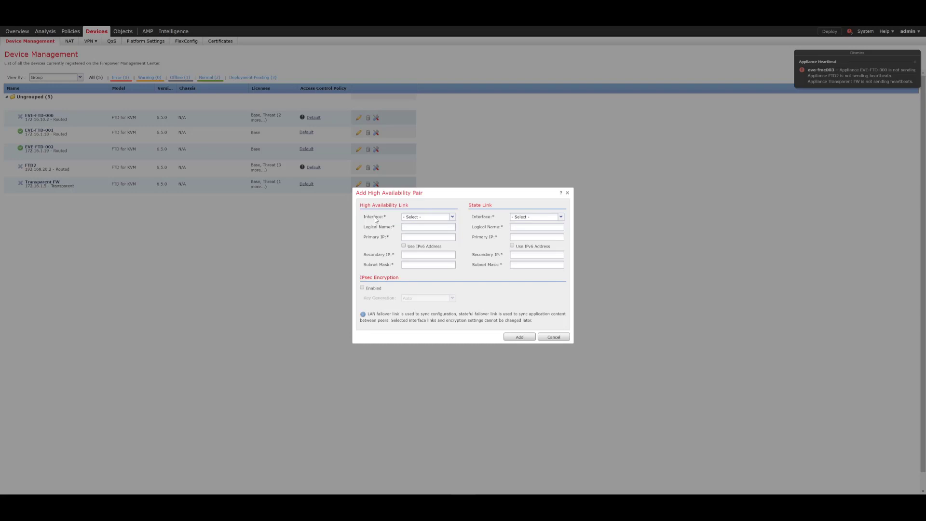
# Step: Use GigabitEthernet0/2 as the high availability link interface and GigabitEthernet0/3 as the state link interface
pyautogui.click(453, 218)
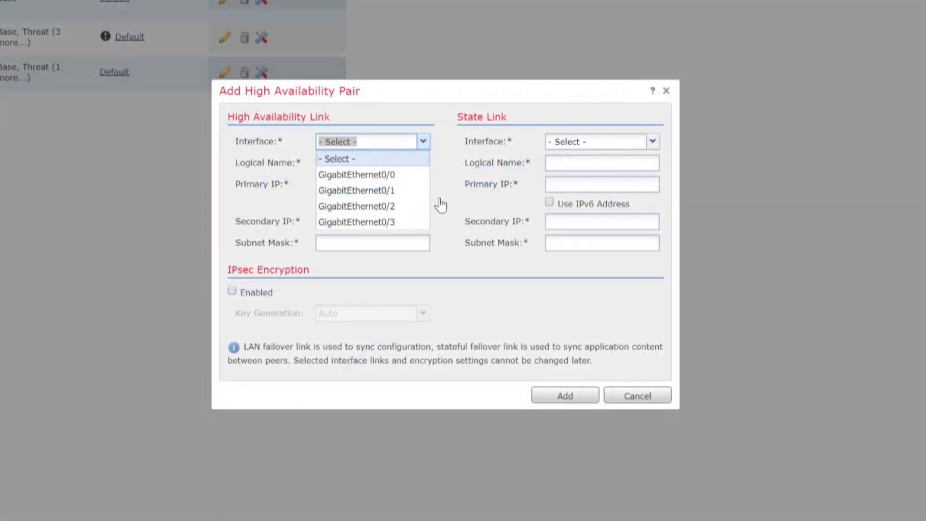
pyautogui.click(389, 207)
pyautogui.click(654, 142)
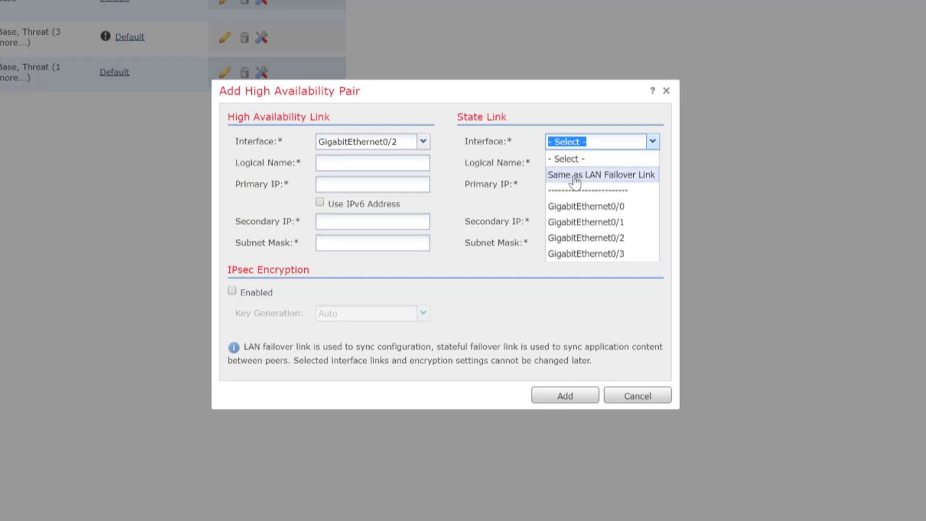
pyautogui.click(612, 256)
# Step: Give the high availability link the logical name HA-Link
pyautogui.click(391, 162)
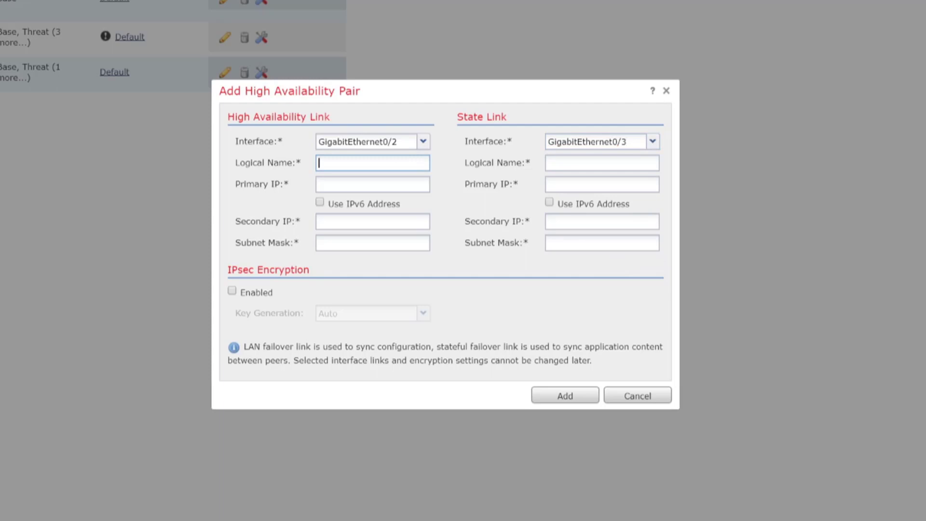
pyautogui.write('HA-Linik')
pyautogui.press('BackSpace')
pyautogui.press('BackSpace')
pyautogui.write('k')
pyautogui.press('Tab')
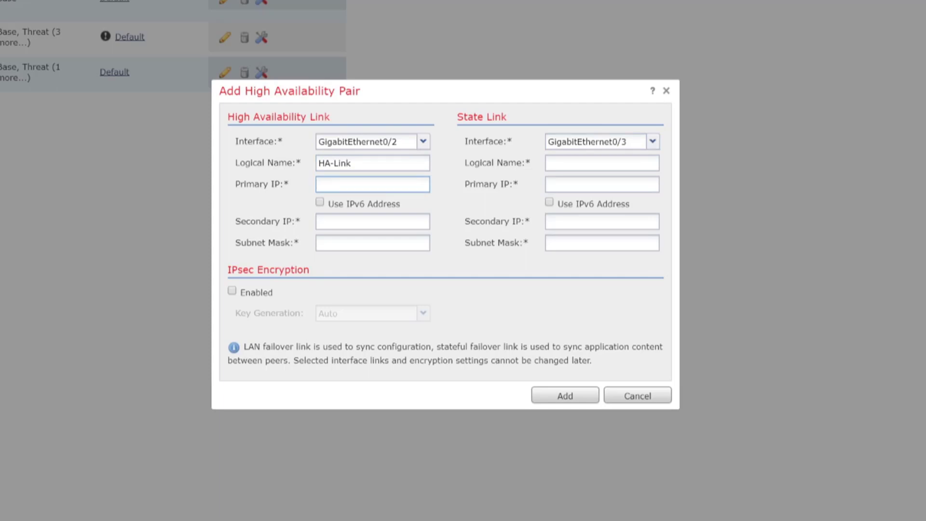
pyautogui.write('1.1.1.1')
pyautogui.press('BackSpace')
pyautogui.press('BackSpace')
pyautogui.press('BackSpace')
pyautogui.press('BackSpace')
pyautogui.press('BackSpace')
pyautogui.press('BackSpace')
pyautogui.press('BackSpace')
# Step: Set the high availability link's primary IP to 9.9.9.1, secondary IP to 9.9.9.2 and subnet mask to 255.255.255.252
pyautogui.write('9.9.9.9')
pyautogui.press('BackSpace')
pyautogui.write('1')
pyautogui.press('Tab')
pyautogui.press('Tab')
pyautogui.write('9.9.9')
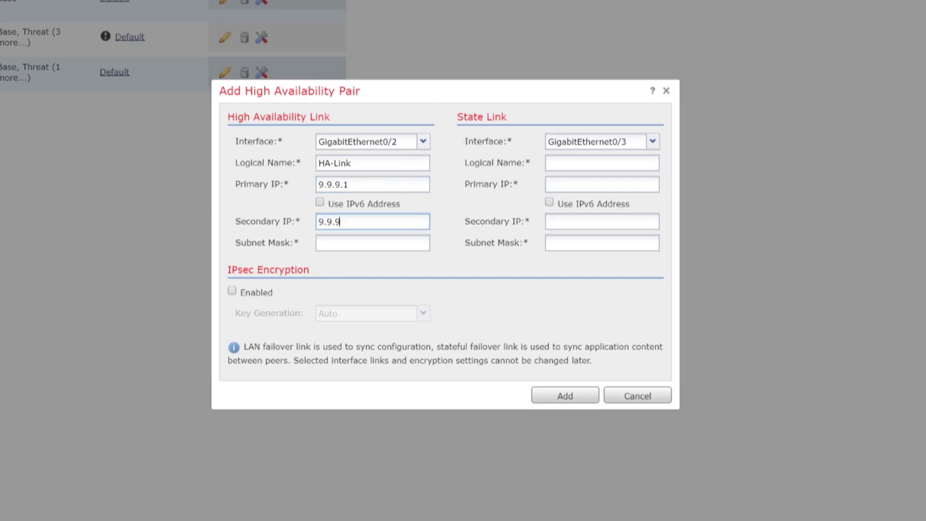
pyautogui.write('.2')
pyautogui.press('Tab')
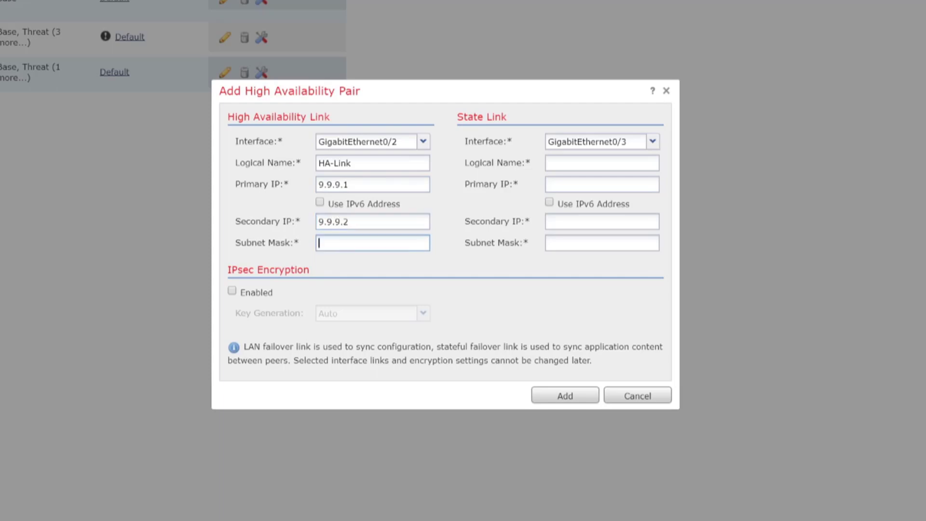
pyautogui.write('255.255.255.252')
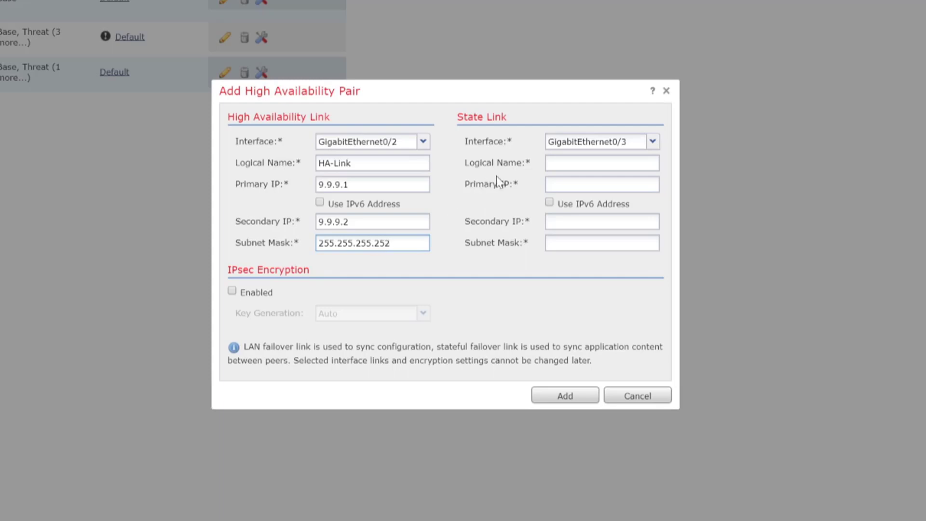
# Step: Give the state link the logical name State-Link
pyautogui.press('Tab')
pyautogui.press('Tab')
pyautogui.write('Sta')
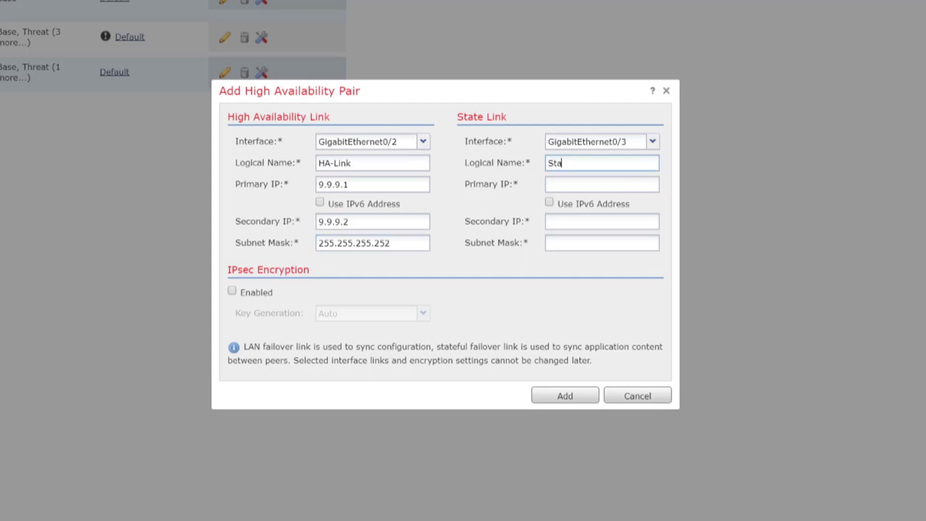
pyautogui.write('te-Link')
pyautogui.click(579, 177)
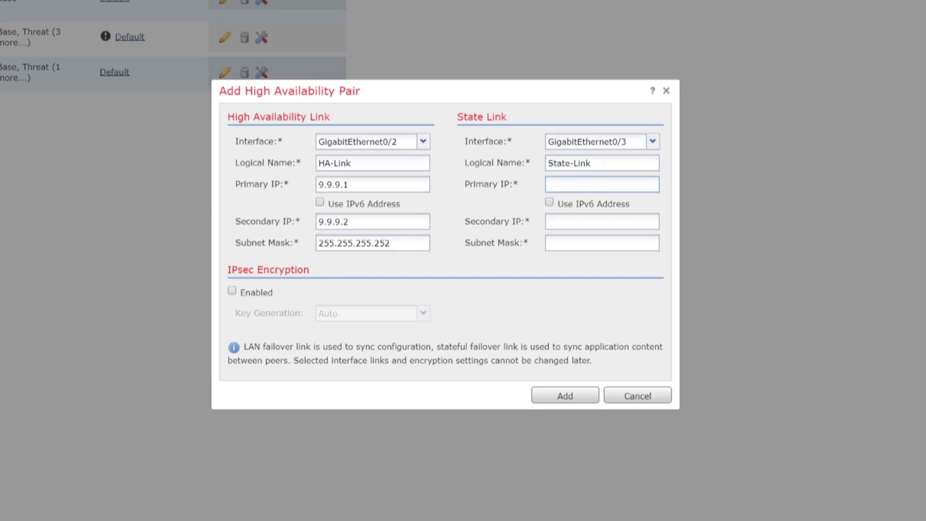
# Step: Set the state link's primary IP to 9.9.9.5, secondary IP to 9.9.9.6 and subnet mask to 255.255.255.252
pyautogui.write('9.9.9.5')
pyautogui.press('Tab')
pyautogui.press('Tab')
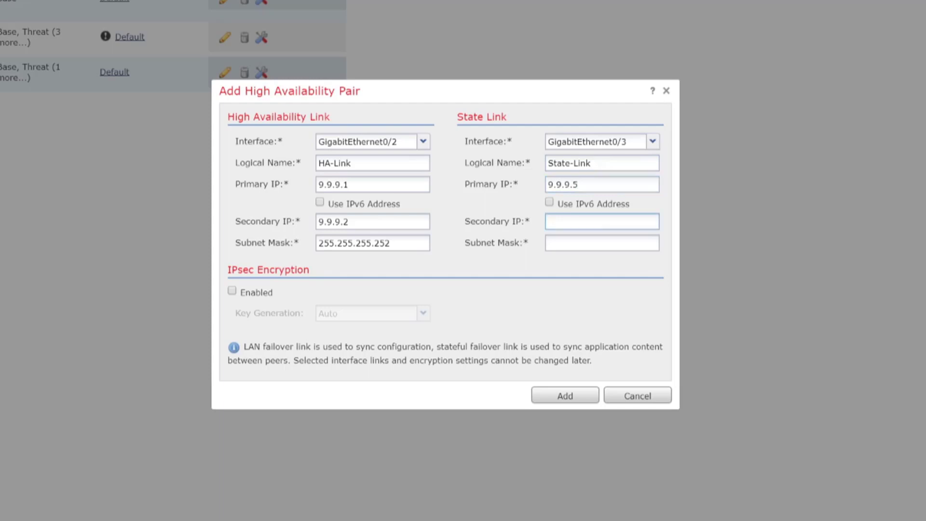
pyautogui.write('9.9.9.6')
pyautogui.press('Tab')
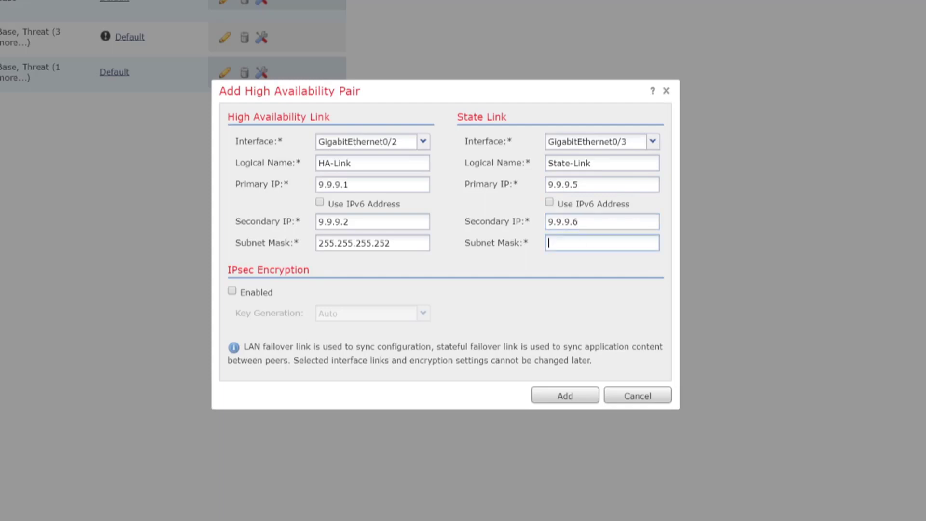
pyautogui.write('255.255.255.252')
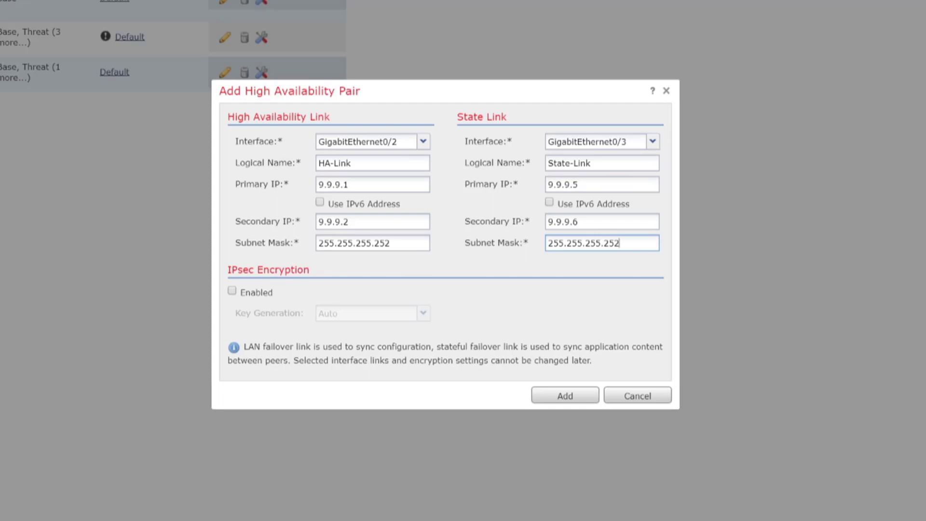
# Step: Enable IPsec encryption for the high availability pair
pyautogui.click(233, 292)
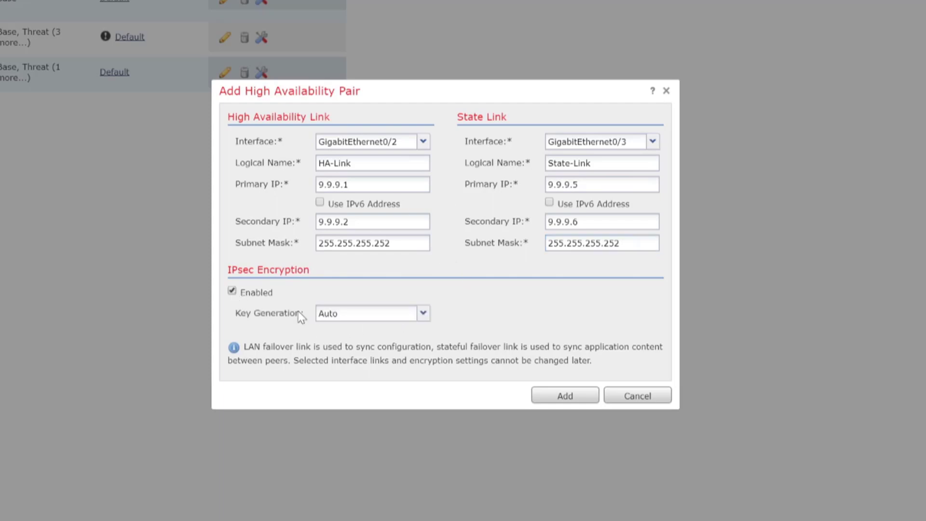
pyautogui.click(423, 317)
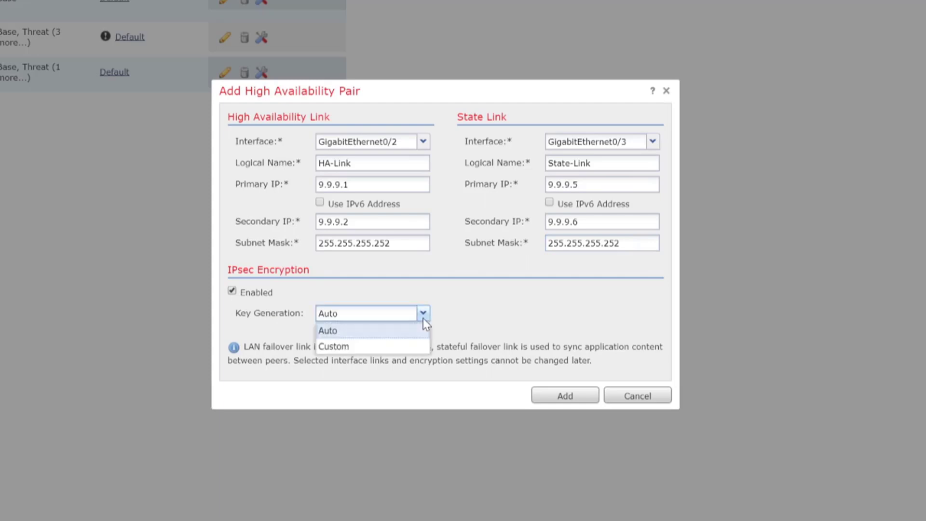
pyautogui.click(347, 346)
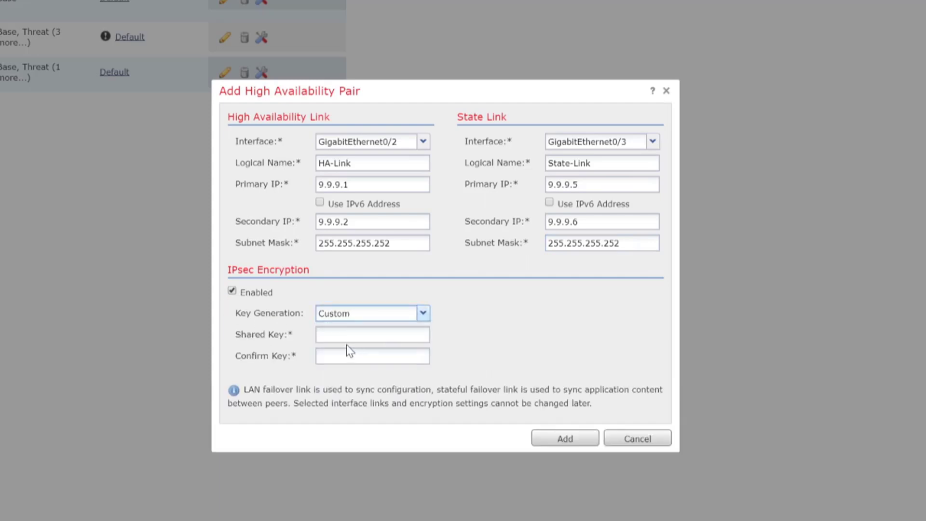
pyautogui.click(346, 335)
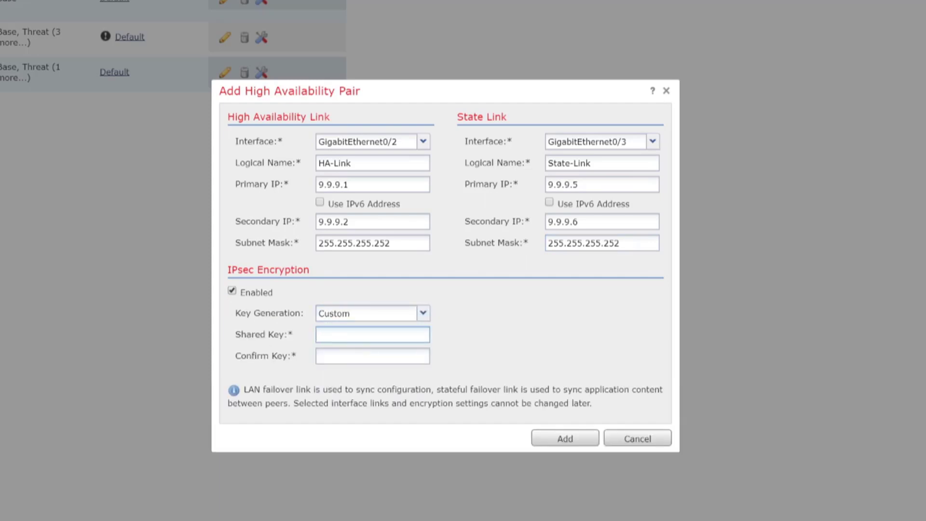
pyautogui.click(346, 356)
pyautogui.click(346, 337)
pyautogui.click(346, 356)
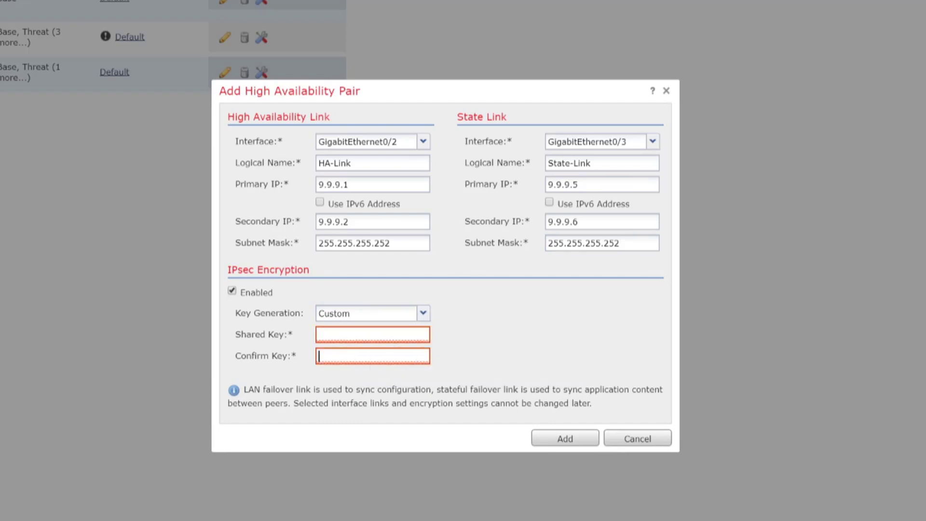
pyautogui.click(345, 337)
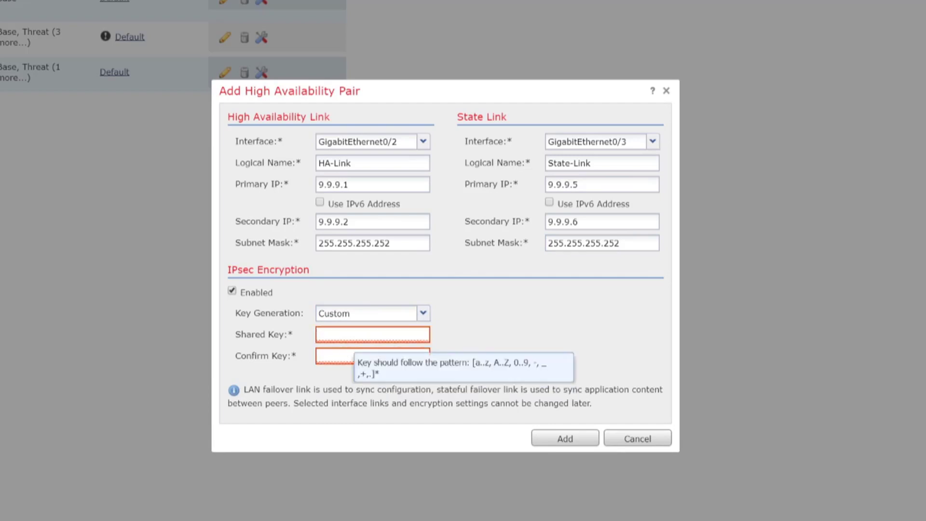
pyautogui.click(417, 315)
pyautogui.click(400, 331)
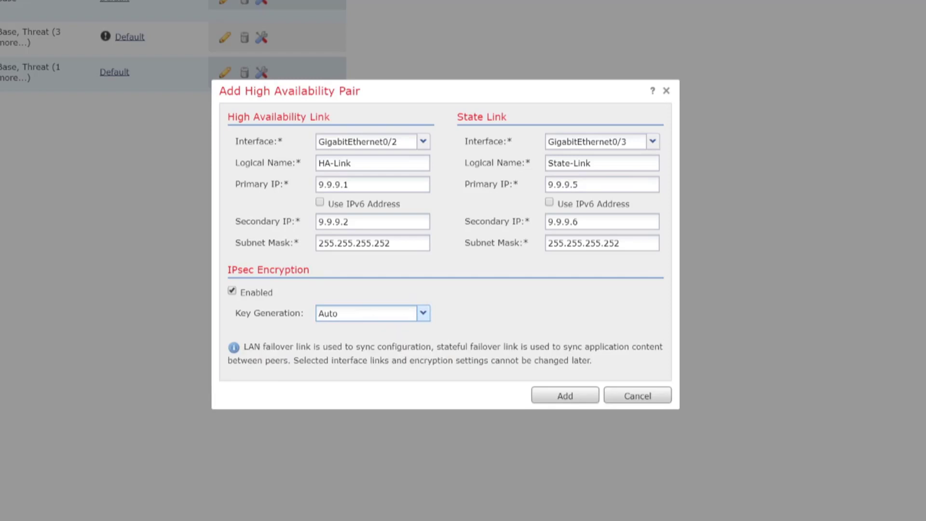
# Step: Add the configured high availability pair, acknowledge its creation notice and dismiss the appliance heartbeat notification
pyautogui.click(563, 399)
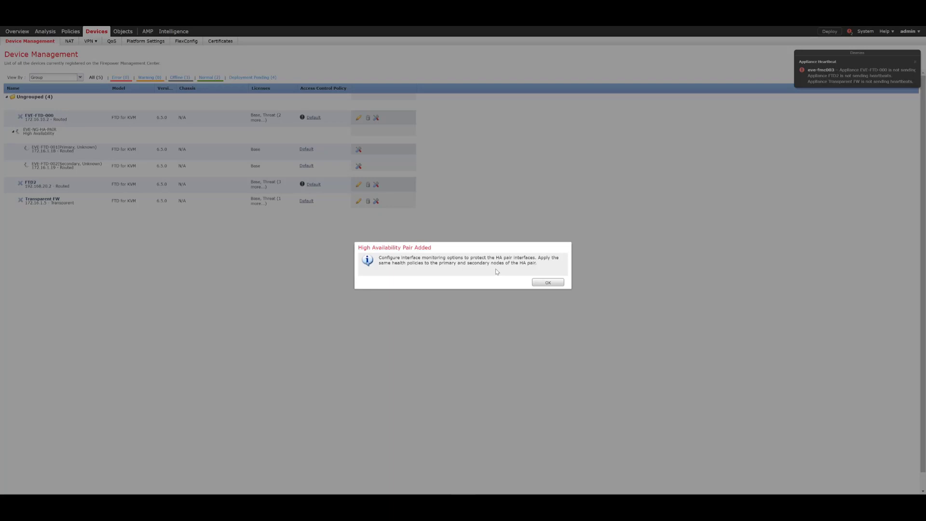
pyautogui.click(540, 282)
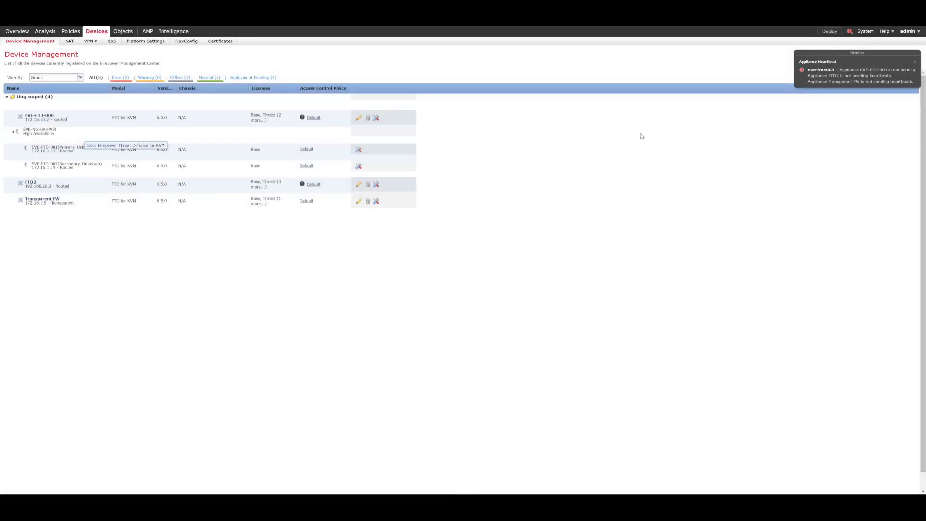
pyautogui.click(828, 54)
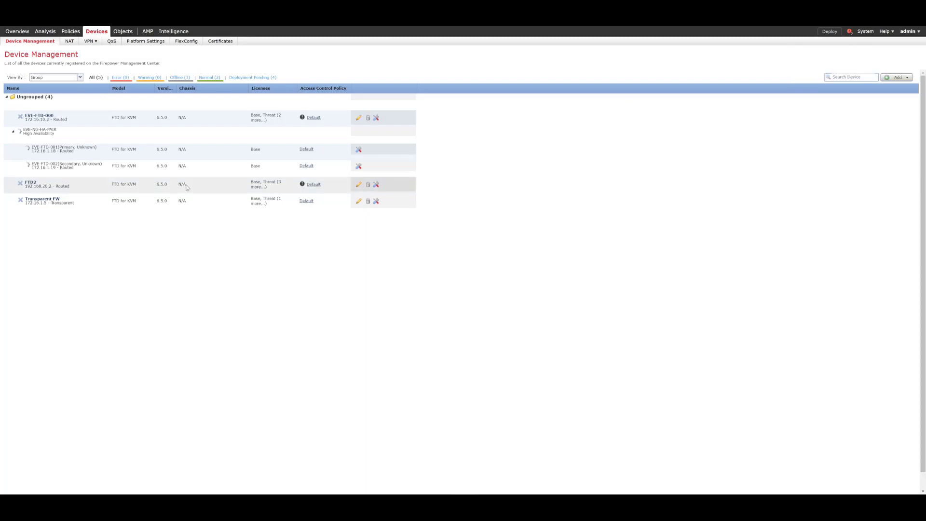
# Step: Check the high availability pair's progress in the task list and the deployment status, filtering for successful deployments
pyautogui.moveTo(26, 131)
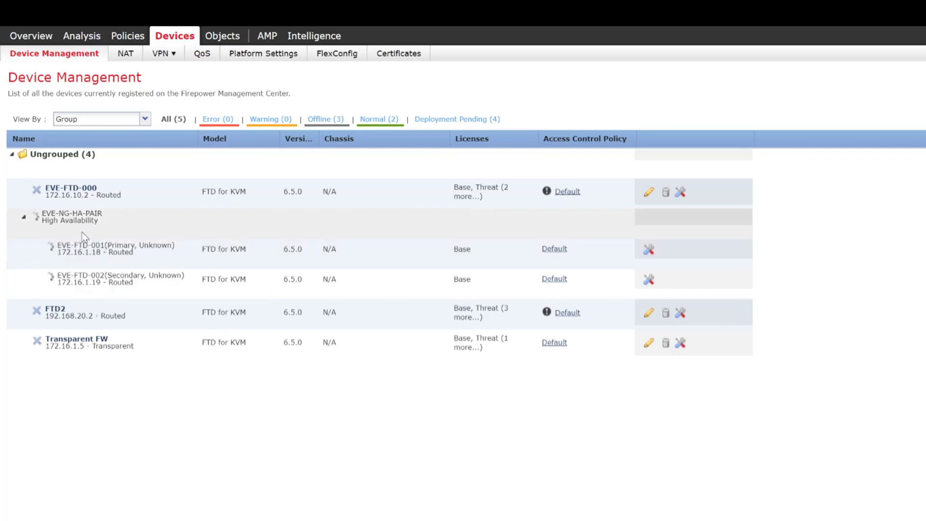
pyautogui.moveTo(92, 219)
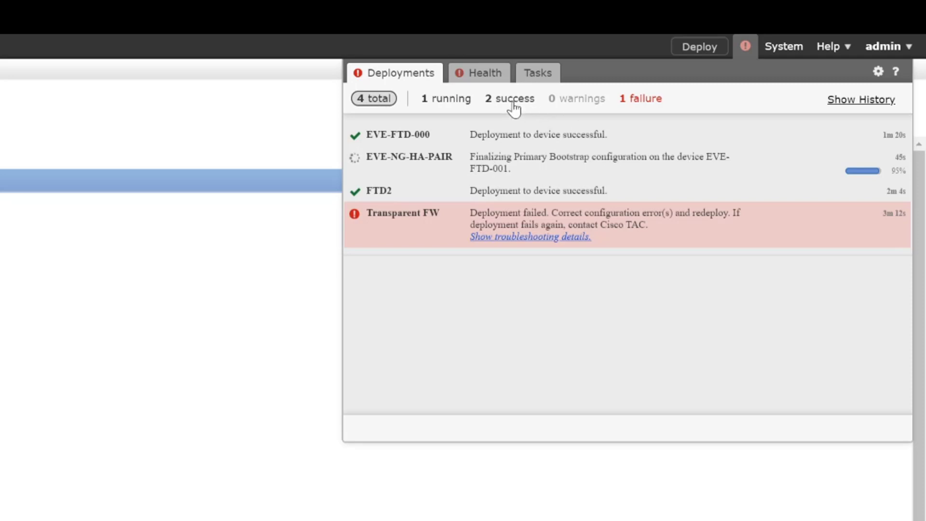
pyautogui.click(543, 83)
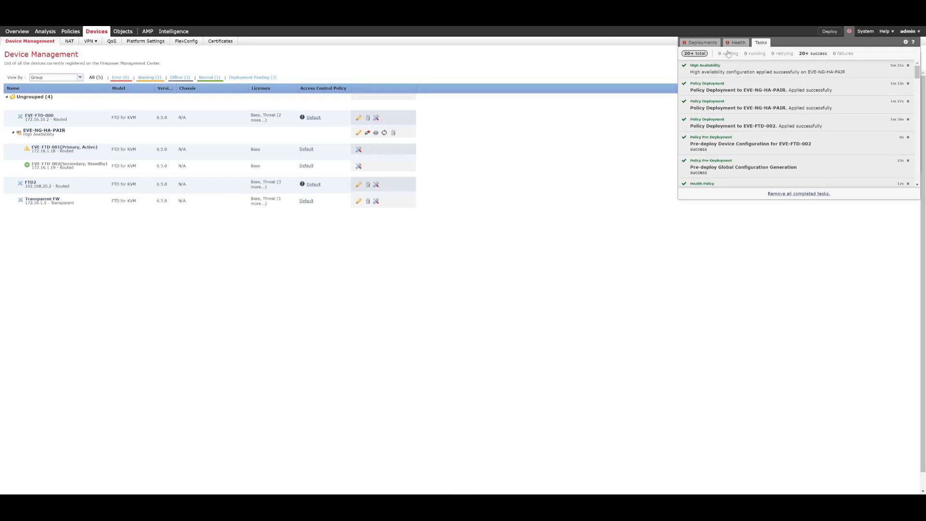
pyautogui.click(705, 42)
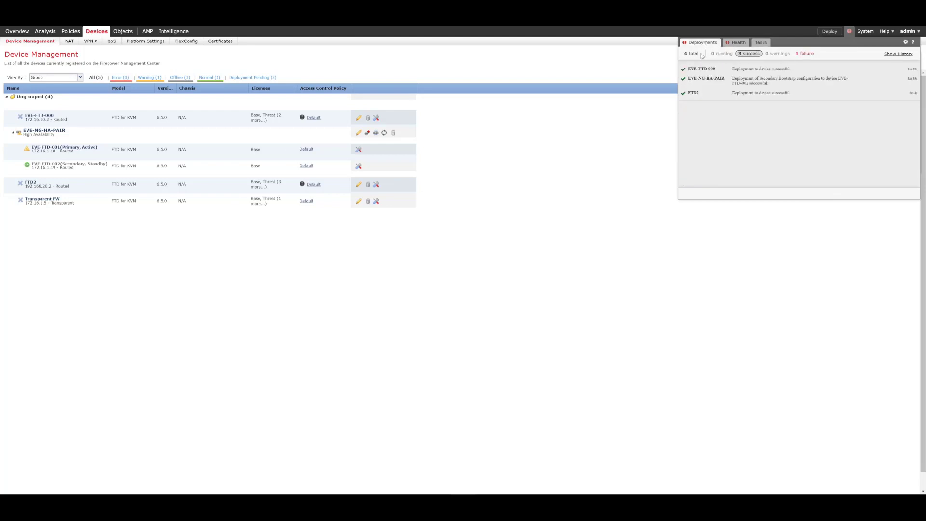
pyautogui.click(647, 141)
pyautogui.click(831, 55)
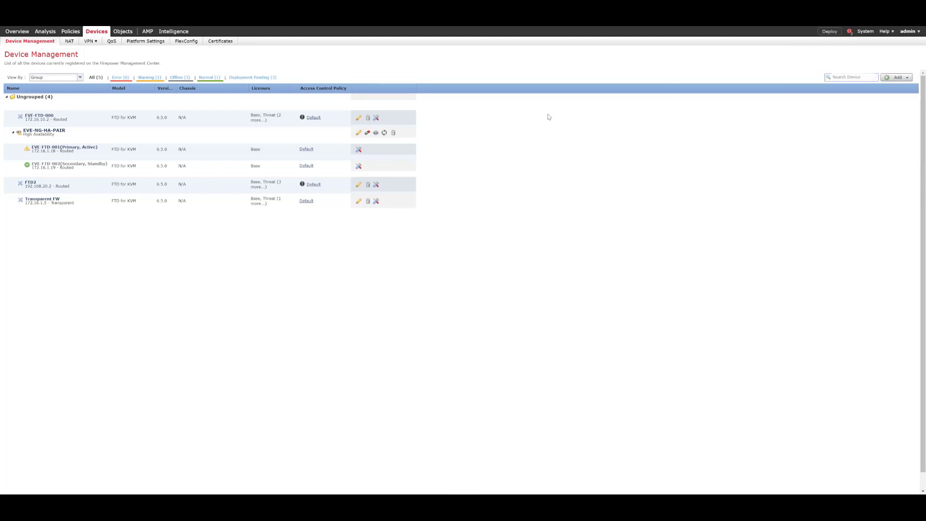
# Step: Open EVE-NG-HA-PAIR and review the primary and secondary peer roles in its summary
pyautogui.moveTo(57, 133)
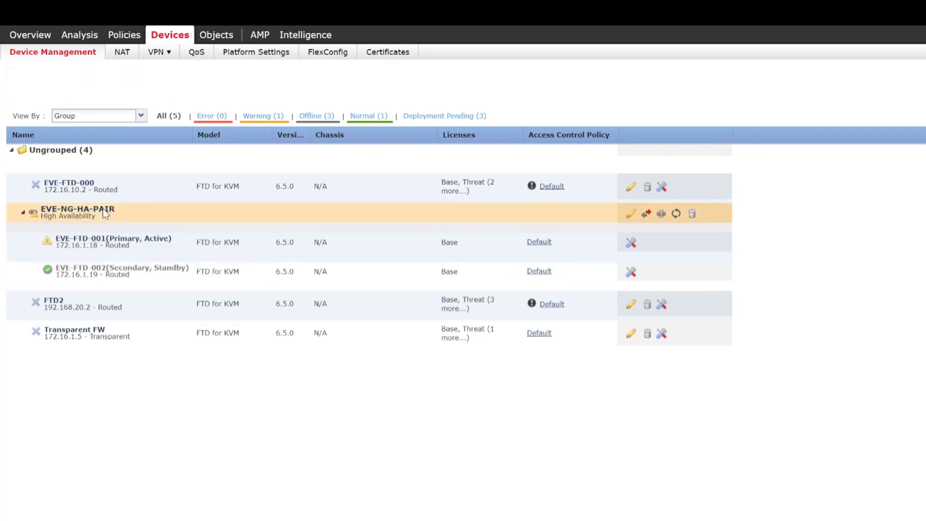
pyautogui.click(103, 210)
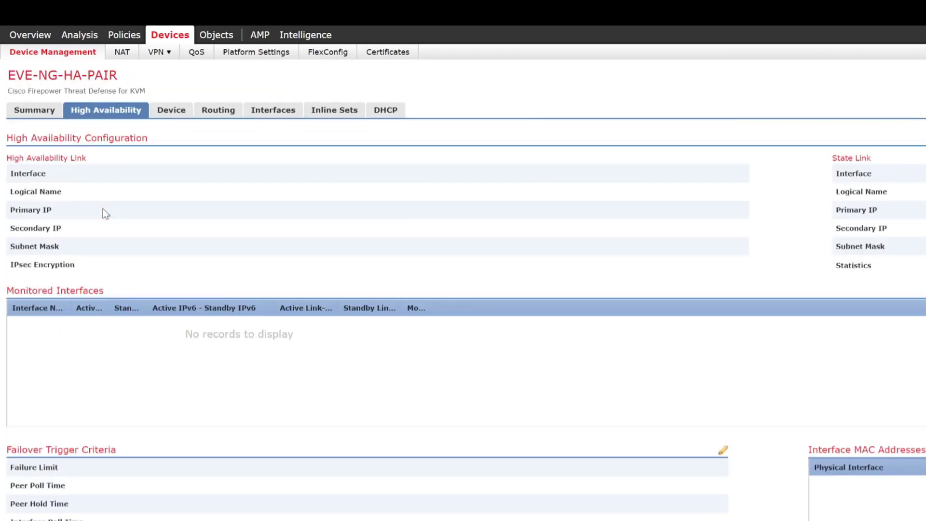
pyautogui.click(37, 114)
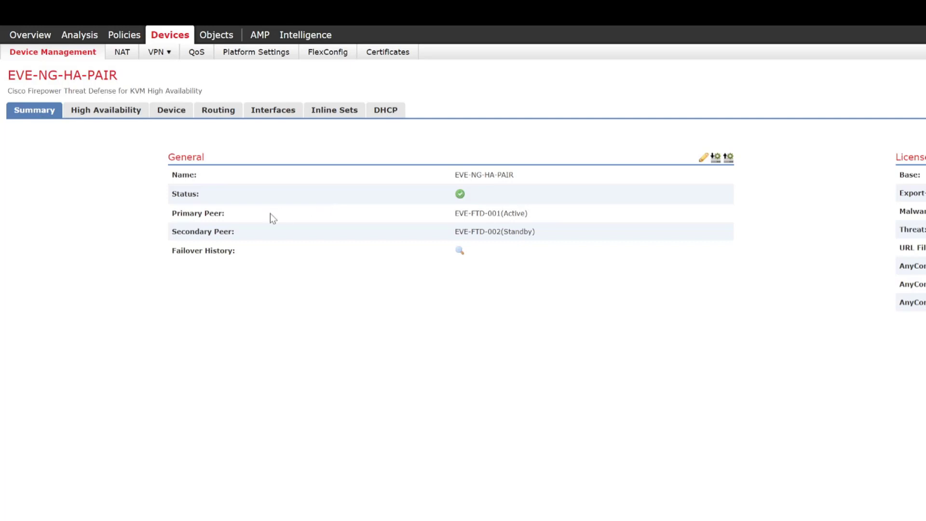
pyautogui.moveTo(202, 212); pyautogui.dragTo(501, 212)
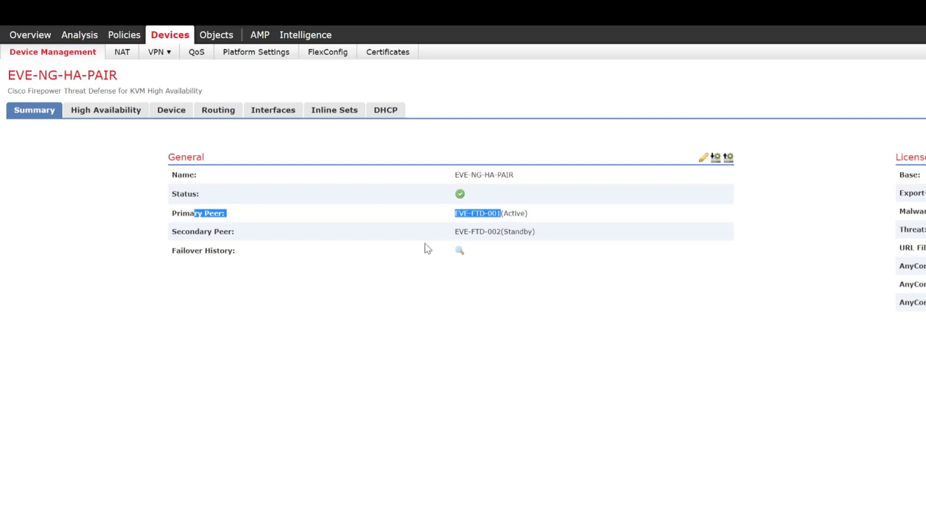
pyautogui.click(412, 227)
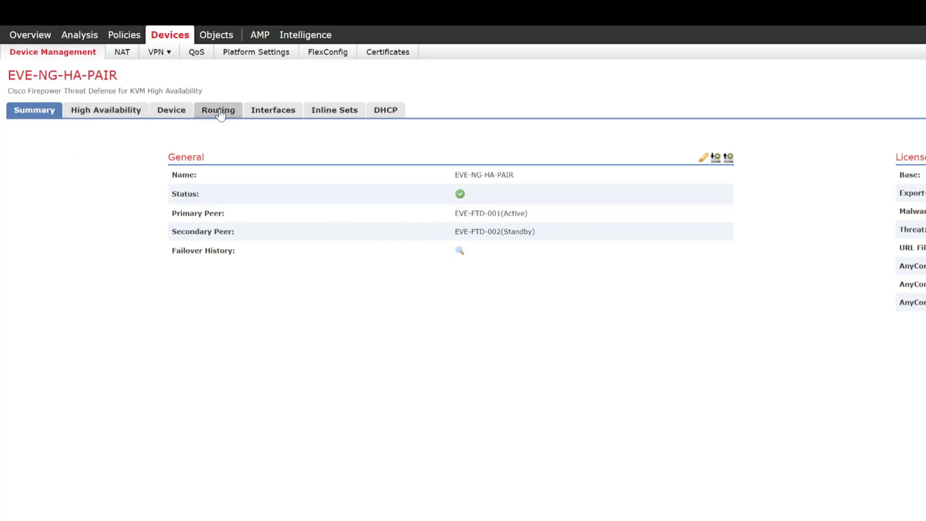
# Step: Open the pair's interface list and widen the Interface, Logical Name and Type columns
pyautogui.click(271, 111)
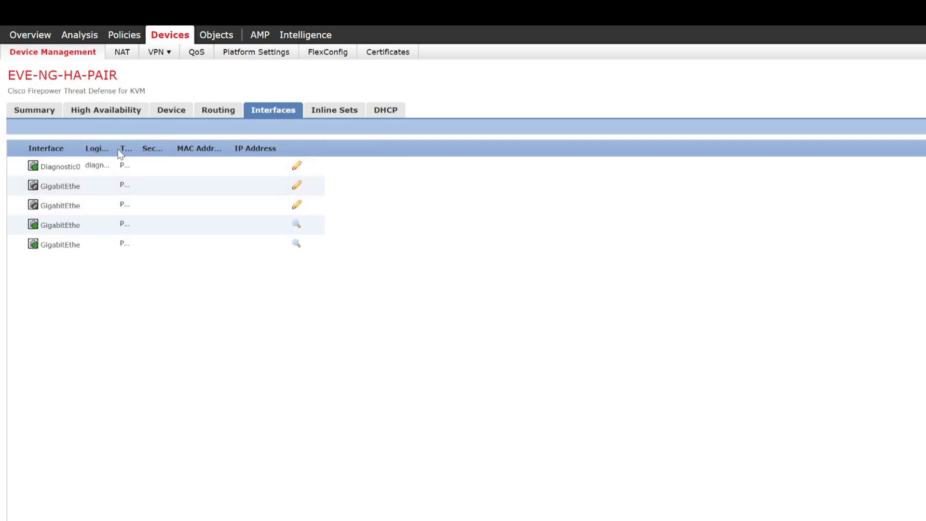
pyautogui.moveTo(117, 149); pyautogui.dragTo(188, 153)
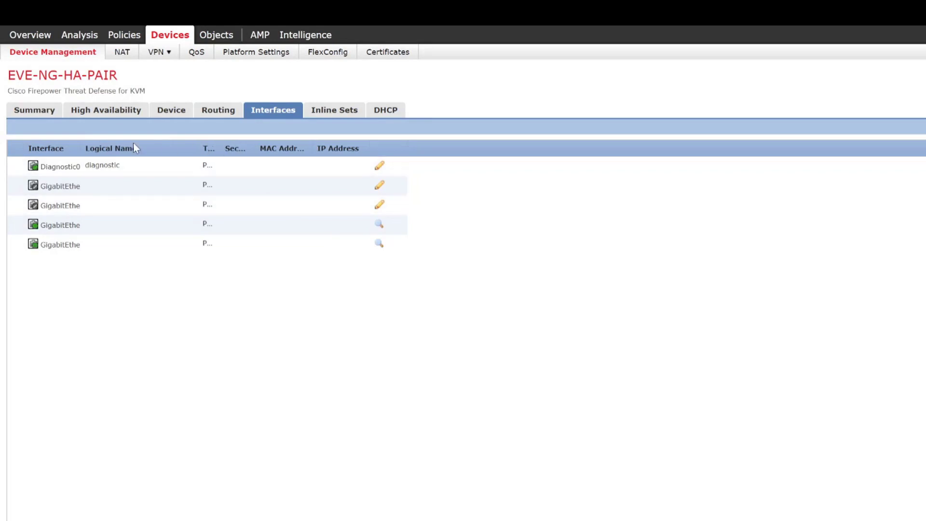
pyautogui.moveTo(80, 146); pyautogui.dragTo(107, 149)
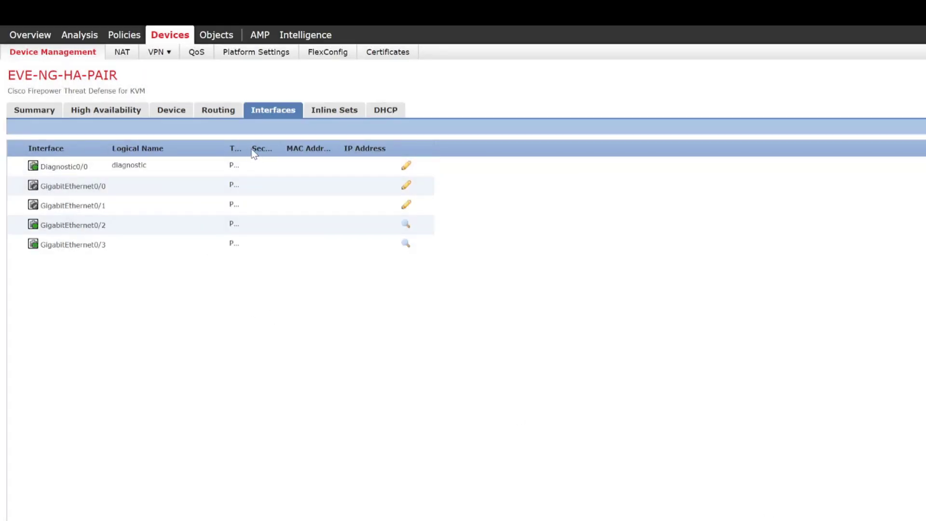
pyautogui.moveTo(246, 148); pyautogui.dragTo(342, 151)
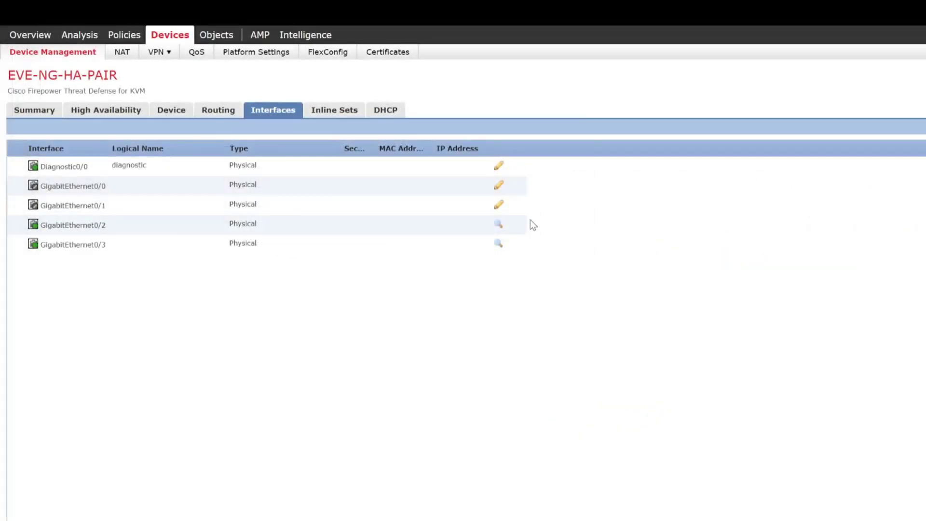
# Step: Enable GigabitEthernet0/0 and name it INSIDE
pyautogui.click(498, 185)
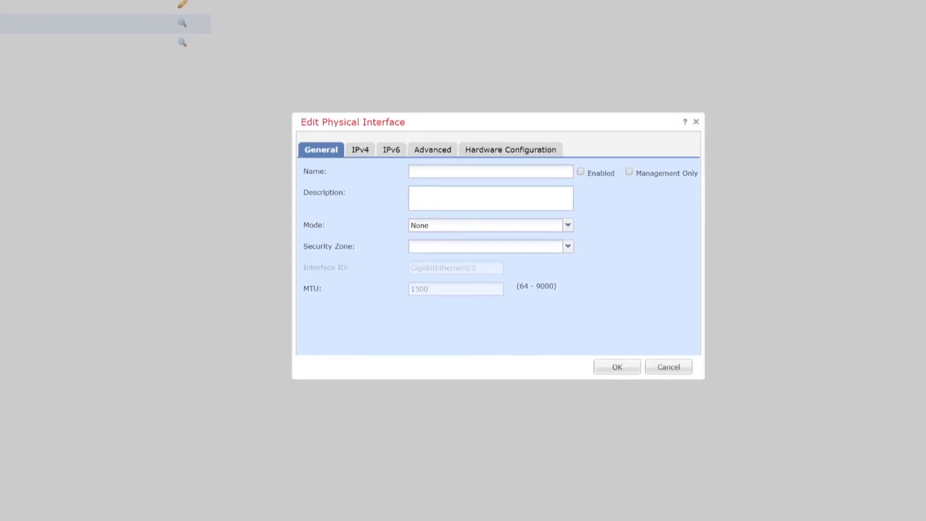
pyautogui.click(433, 169)
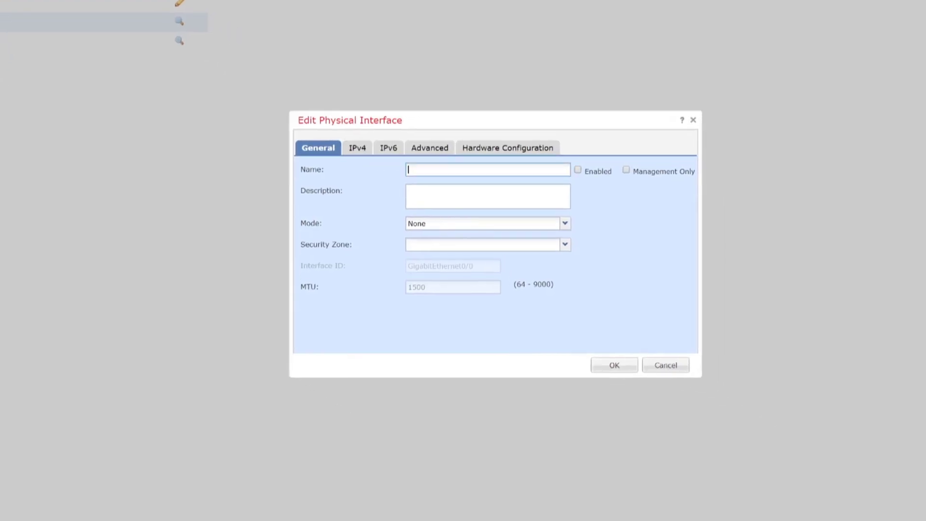
pyautogui.click(578, 170)
pyautogui.click(487, 169)
pyautogui.write('INSIDE')
pyautogui.press('BackSpace')
pyautogui.press('BackSpace')
pyautogui.press('BackSpace')
pyautogui.write('D')
pyautogui.press('BackSpace')
pyautogui.write('IDE')
# Step: Assign the static IPv4 address 192.168.30.1/24 to INSIDE, and widen the Security Zones and IP Address columns
pyautogui.click(347, 155)
pyautogui.click(434, 188)
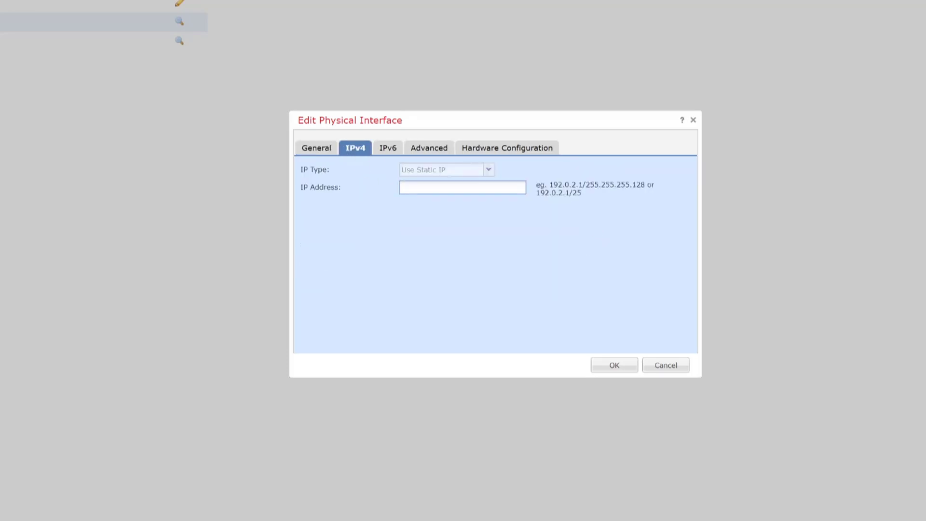
pyautogui.write('192.168.30.1/24')
pyautogui.click(598, 367)
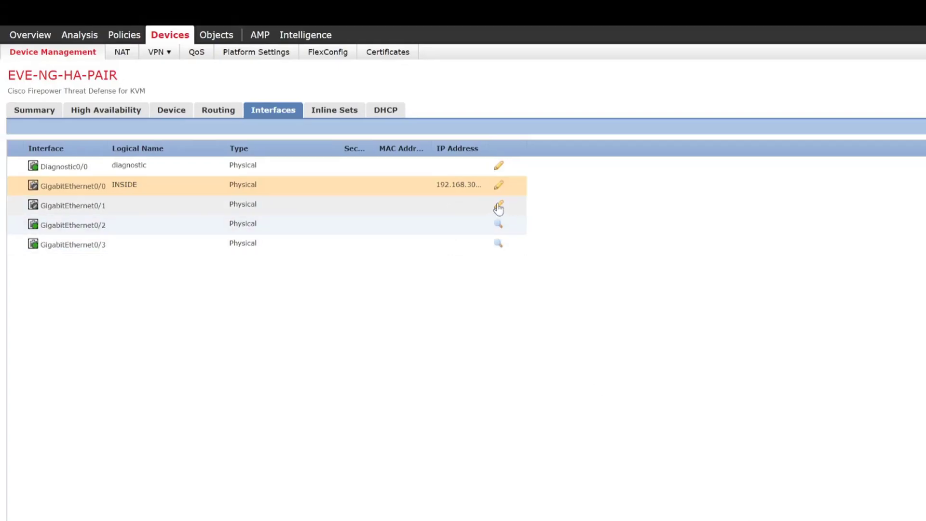
pyautogui.moveTo(487, 148); pyautogui.dragTo(533, 151)
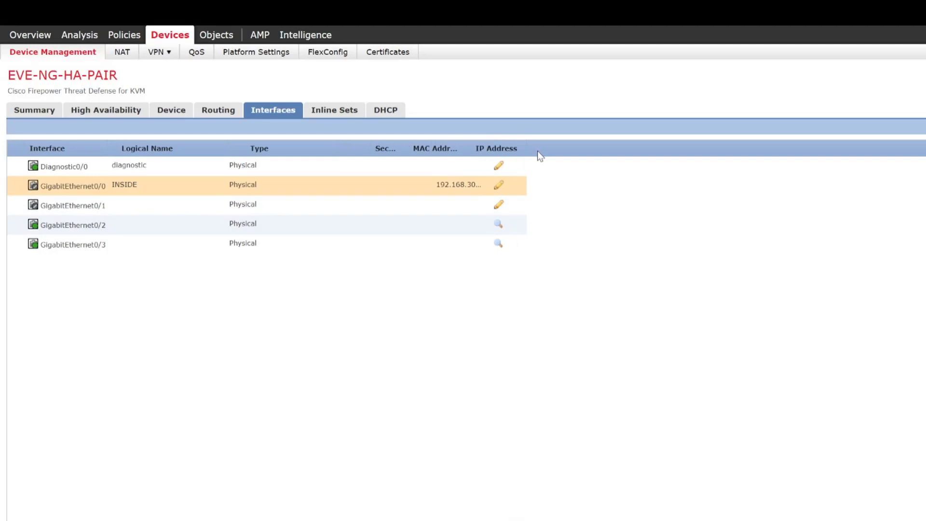
pyautogui.moveTo(409, 149); pyautogui.dragTo(446, 149)
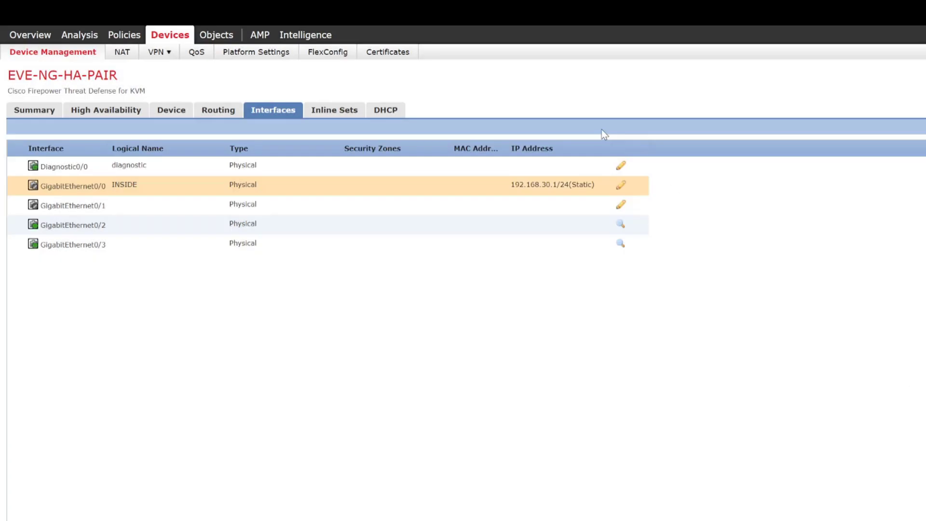
# Step: Enable GigabitEthernet0/1 and name it OUTSIDE
pyautogui.click(620, 207)
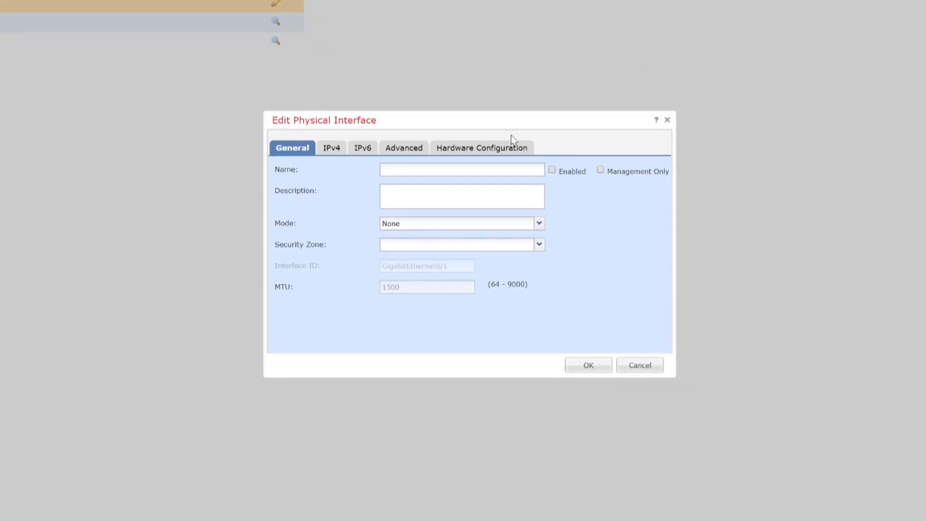
pyautogui.click(551, 170)
pyautogui.write('OUTSIDE')
# Step: Assign the static IPv4 address 192.168.40.1/29 to OUTSIDE and save the interface configuration
pyautogui.click(331, 148)
pyautogui.click(436, 187)
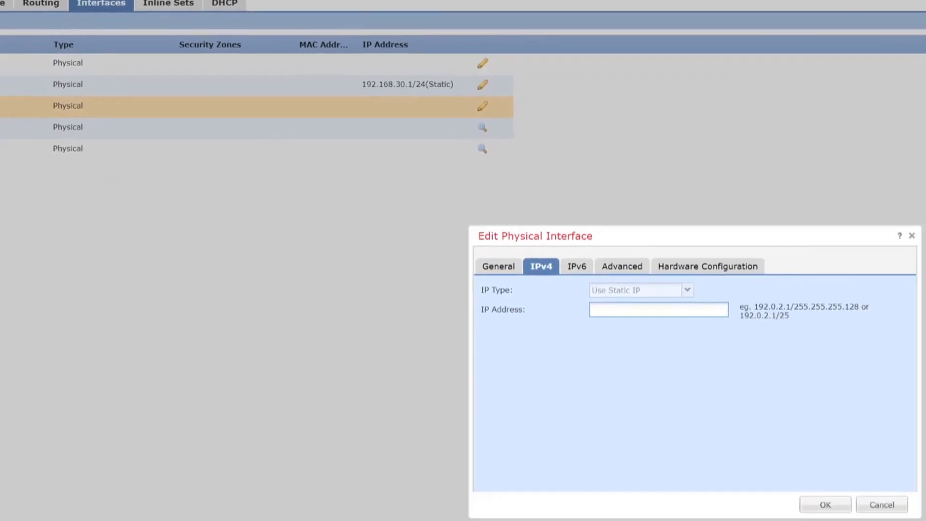
pyautogui.write('192.168.40.0')
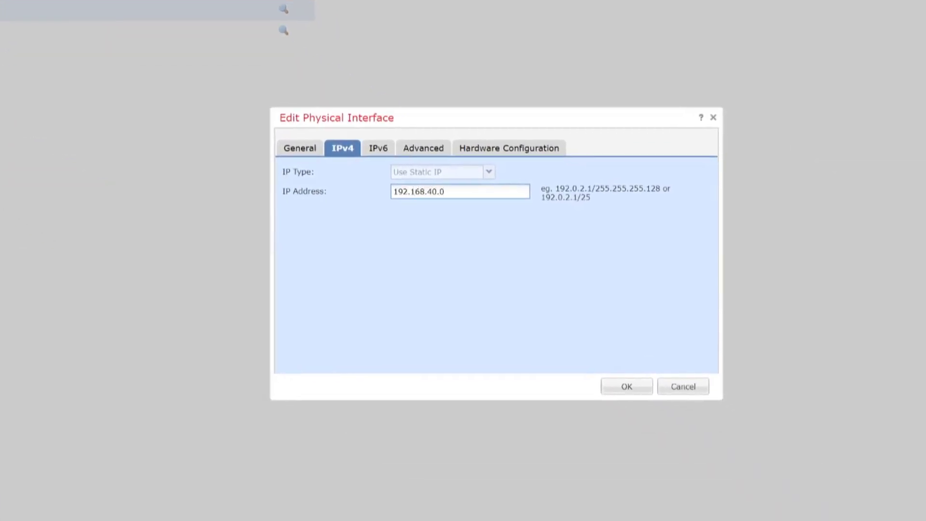
pyautogui.press('BackSpace')
pyautogui.write('1/29')
pyautogui.click(295, 149)
pyautogui.click(626, 391)
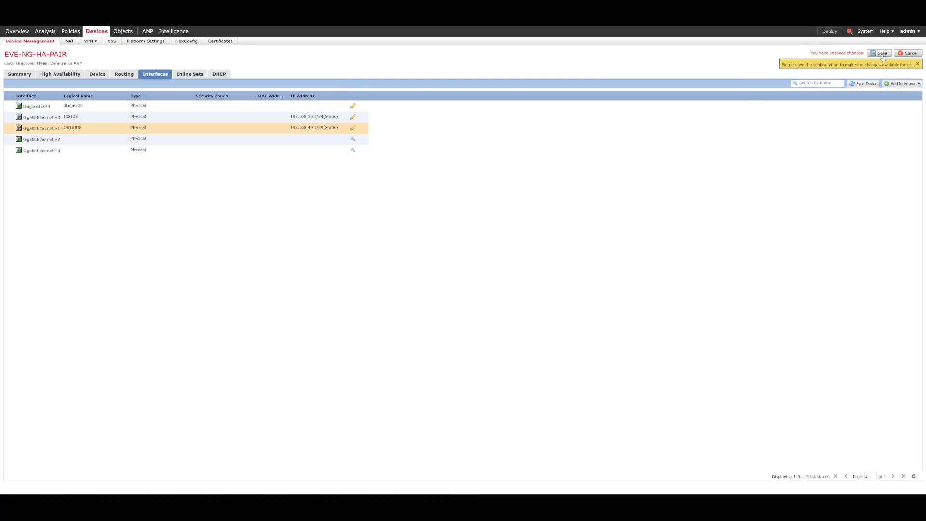
pyautogui.click(880, 53)
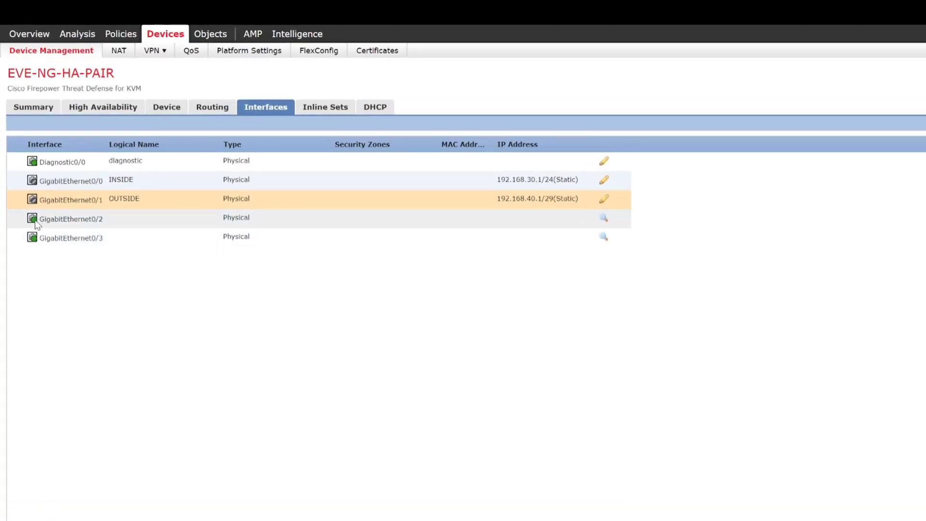
# Step: Examine the link details of GigabitEthernet0/2 and GigabitEthernet0/3, and review the read-only interface settings of GigabitEthernet0/2
pyautogui.moveTo(37, 224)
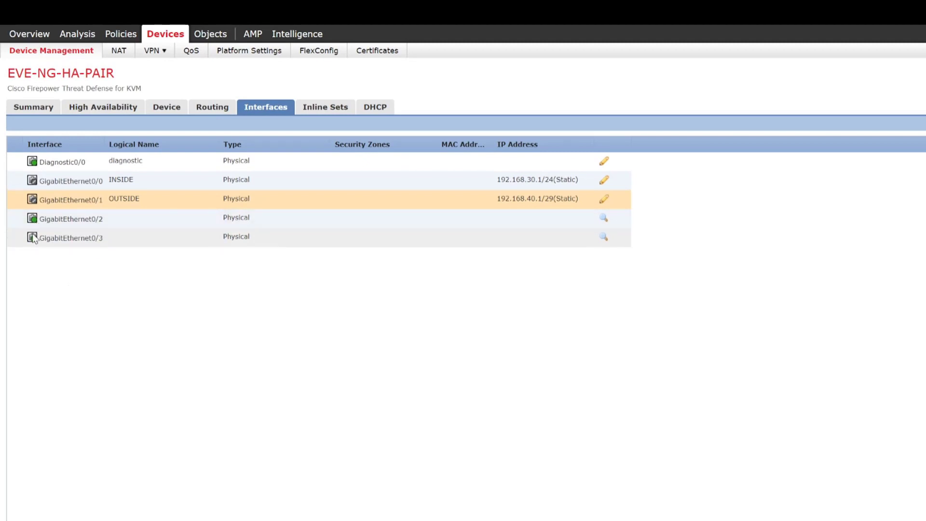
pyautogui.moveTo(36, 242)
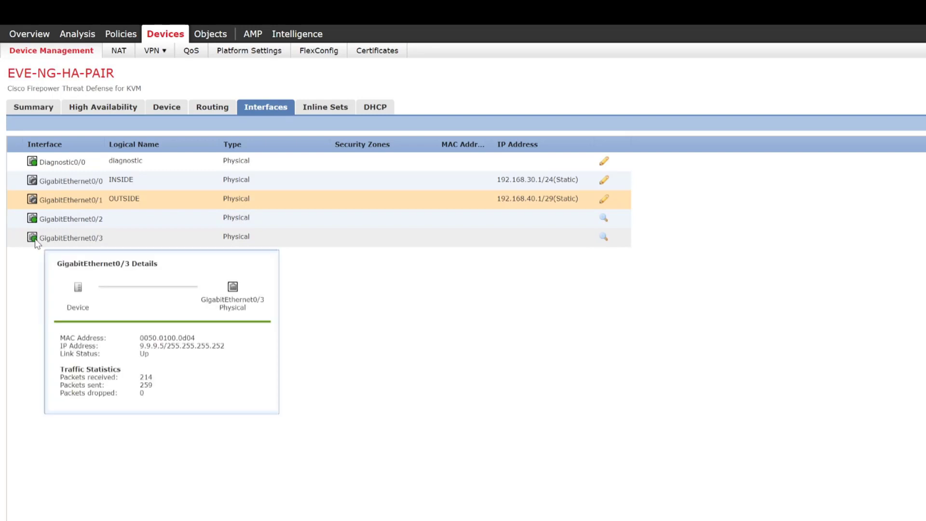
pyautogui.click(605, 221)
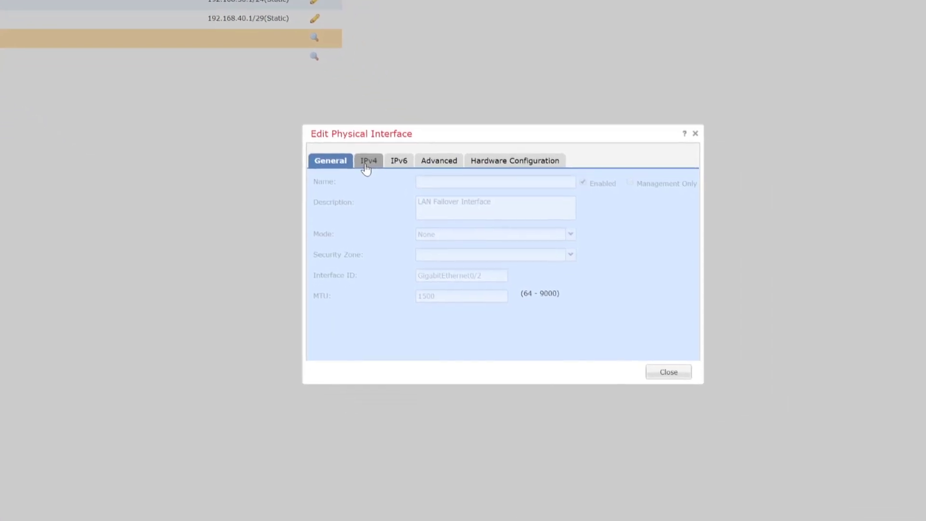
pyautogui.click(476, 231)
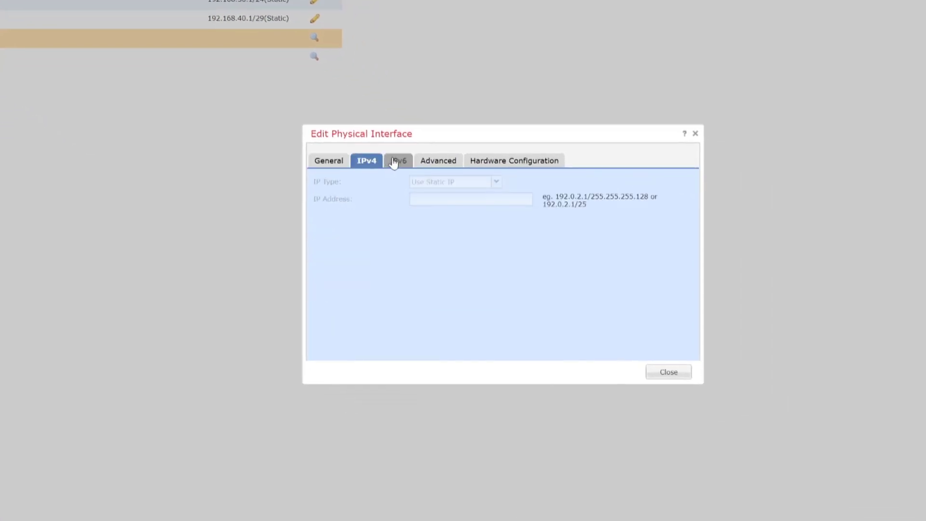
pyautogui.click(506, 229)
pyautogui.click(434, 161)
pyautogui.click(514, 161)
pyautogui.click(335, 162)
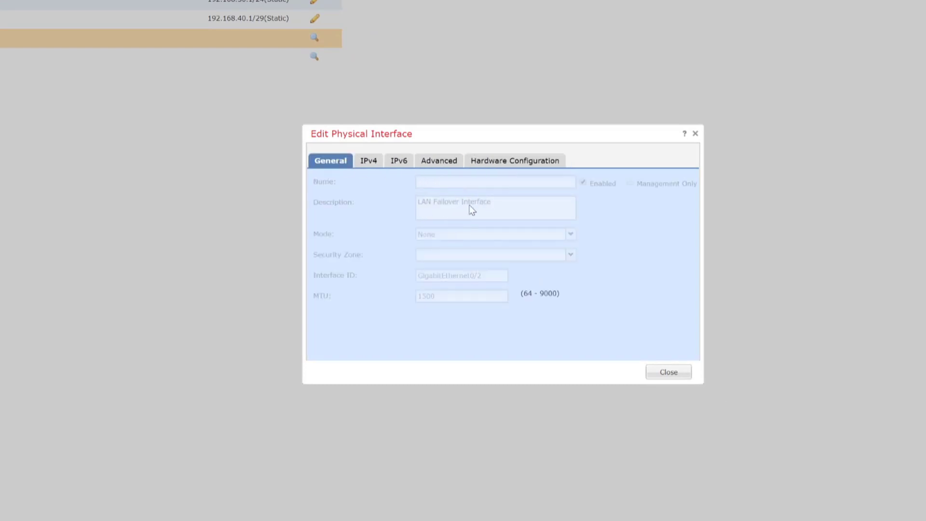
pyautogui.click(369, 161)
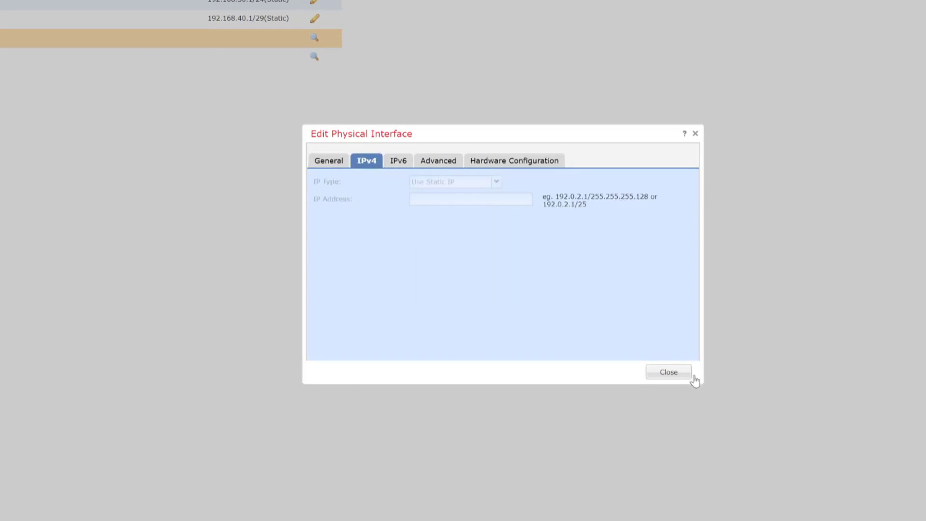
pyautogui.click(668, 372)
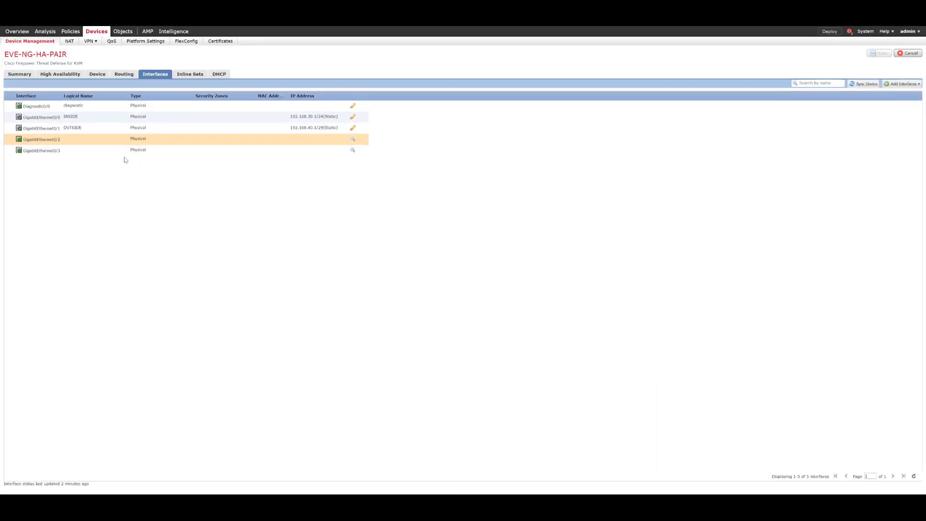
# Step: Set the standby IPv4 address of the monitored interface OUTSIDE to 192.168.40.2, and try to widen the standby address column
pyautogui.click(64, 75)
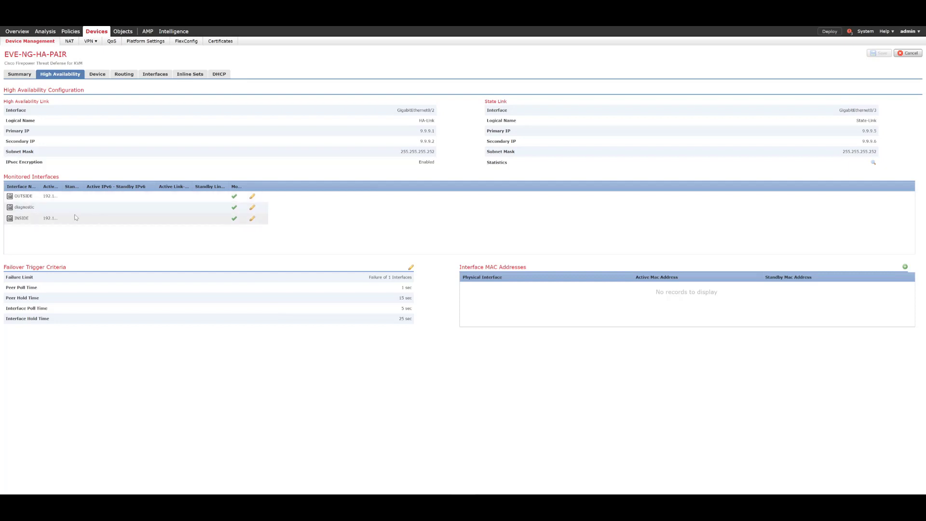
pyautogui.click(252, 197)
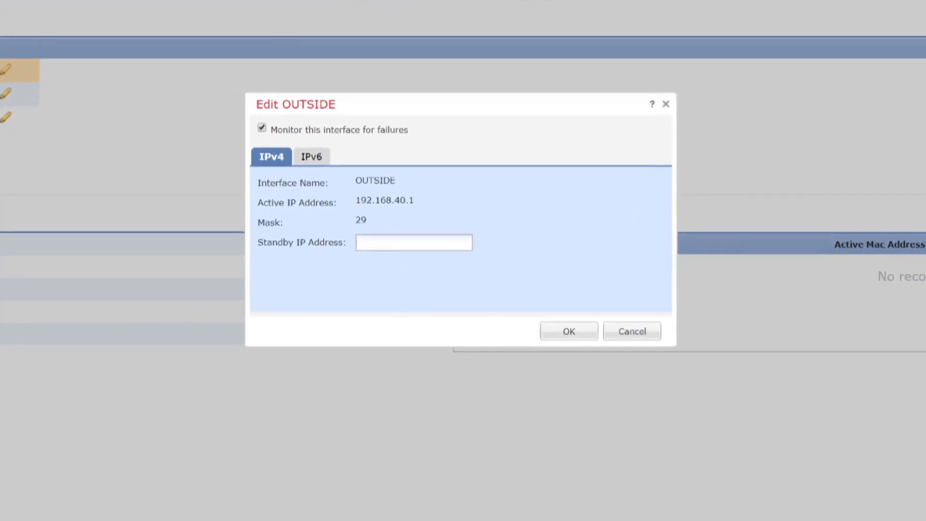
pyautogui.click(413, 243)
pyautogui.write('192')
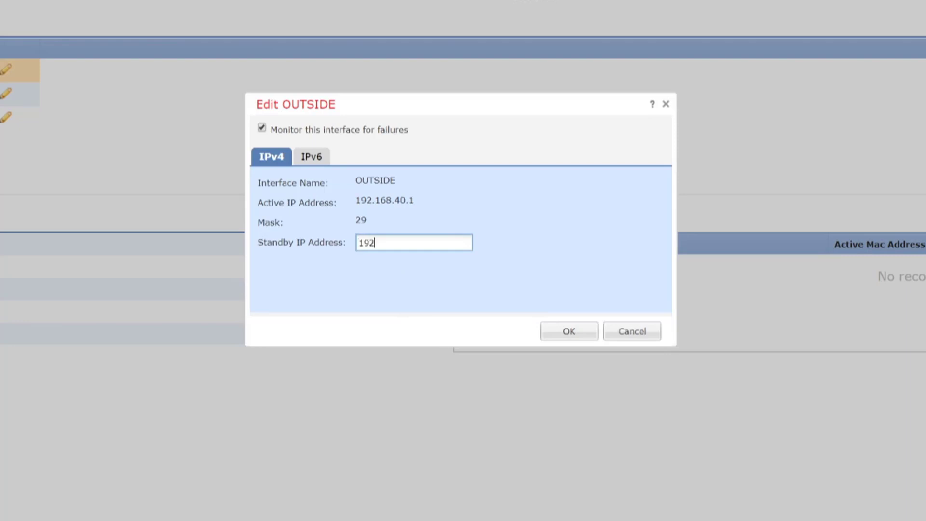
pyautogui.write('.168.40.2')
pyautogui.click(577, 332)
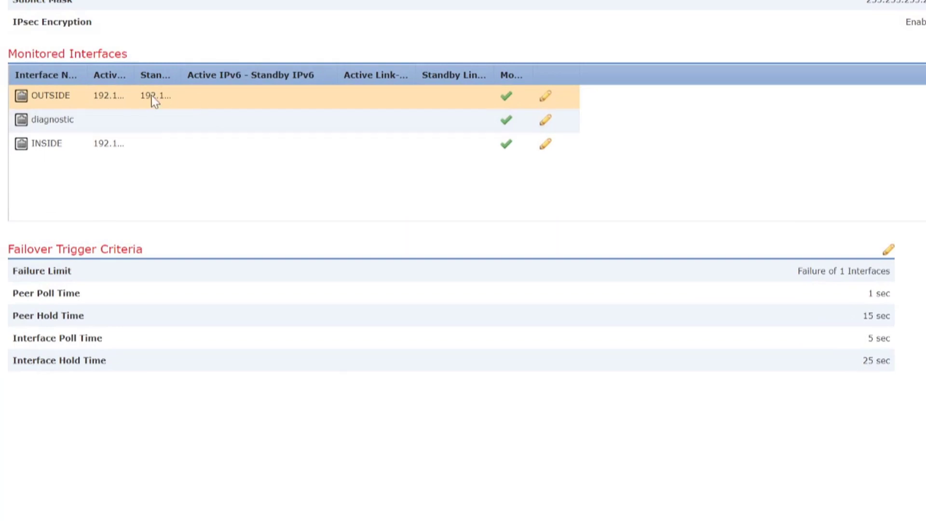
pyautogui.moveTo(181, 77); pyautogui.dragTo(205, 82)
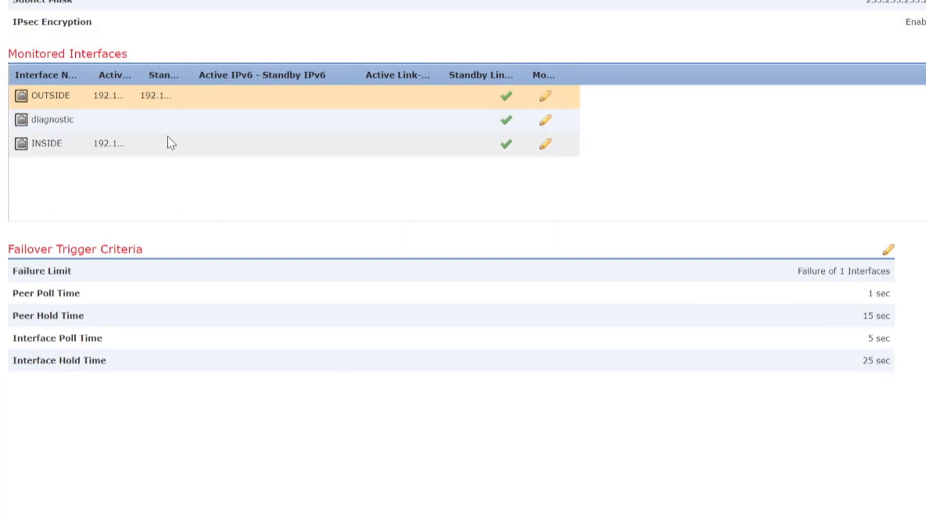
# Step: Set the standby IPv4 address of the monitored interface INSIDE to 192.168.30.2 and save the high availability configuration
pyautogui.click(540, 145)
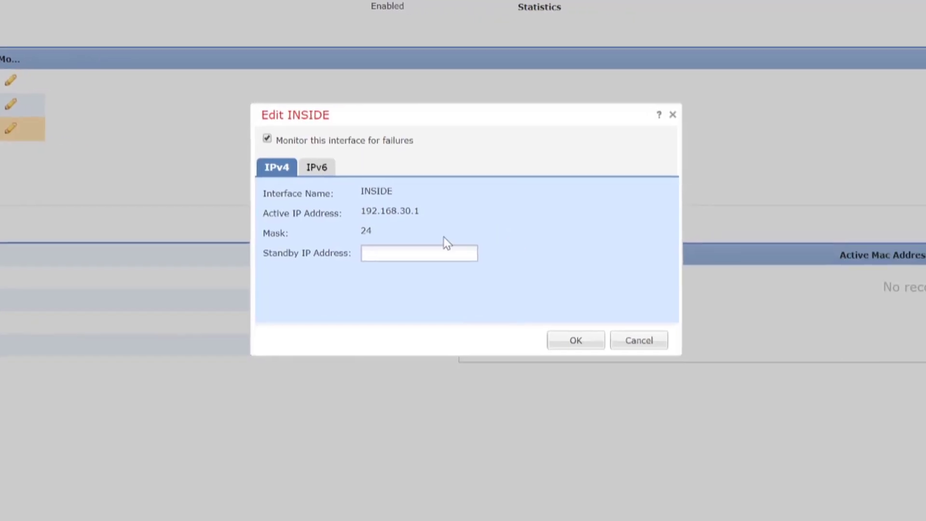
pyautogui.click(443, 253)
pyautogui.write('192.168.30.2')
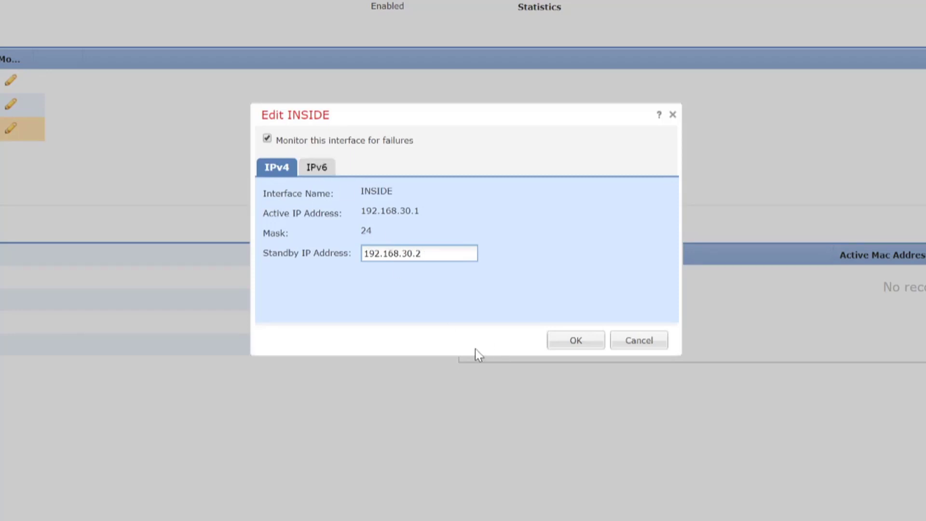
pyautogui.click(574, 341)
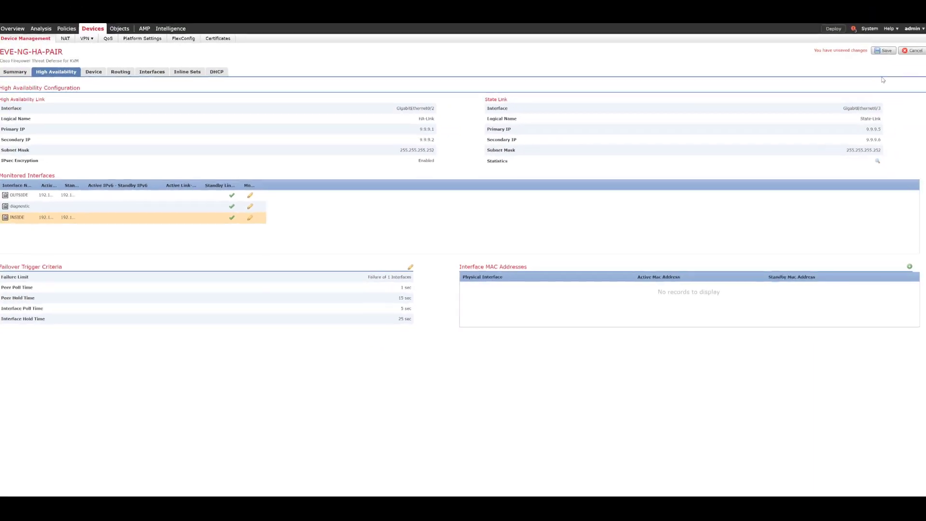
pyautogui.click(879, 53)
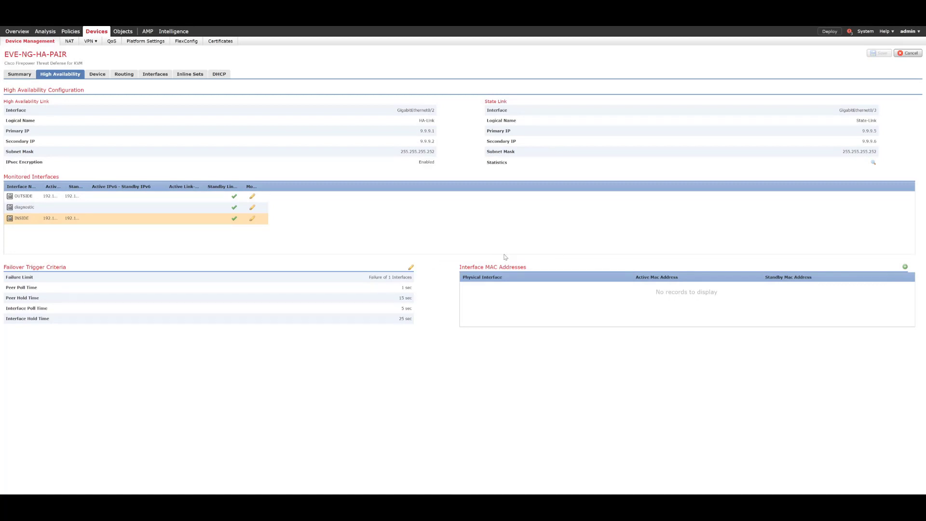
# Step: Examine the interface choices, active and standby fields and required format for adding an interface MAC address, without adding one
pyautogui.click(905, 267)
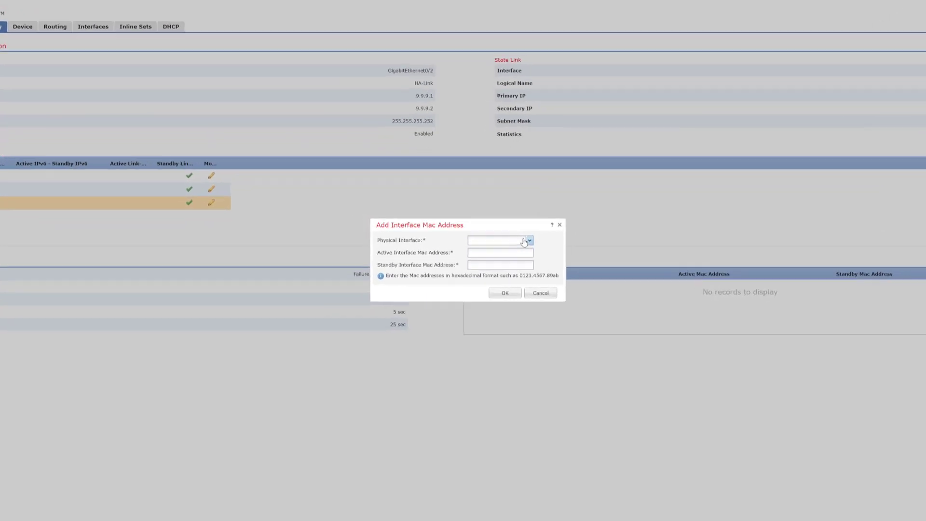
pyautogui.click(524, 240)
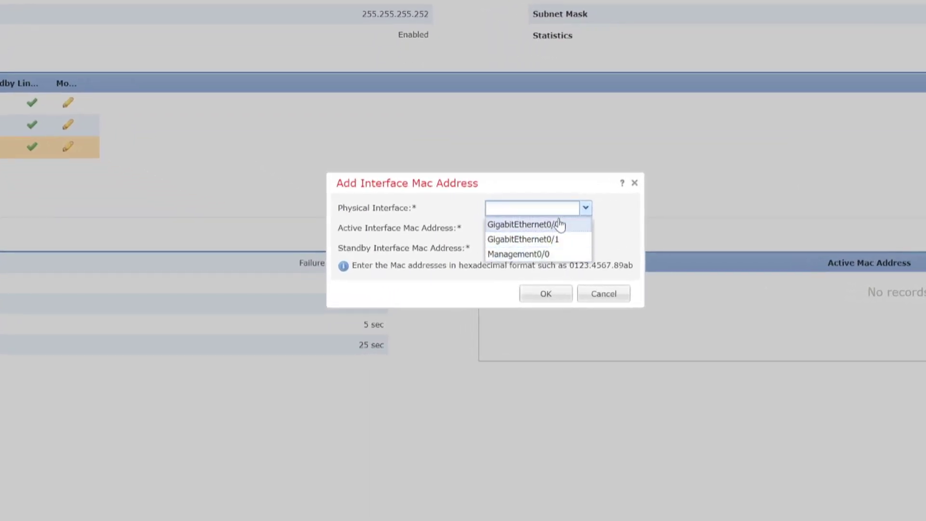
pyautogui.click(611, 208)
pyautogui.click(512, 229)
pyautogui.click(512, 248)
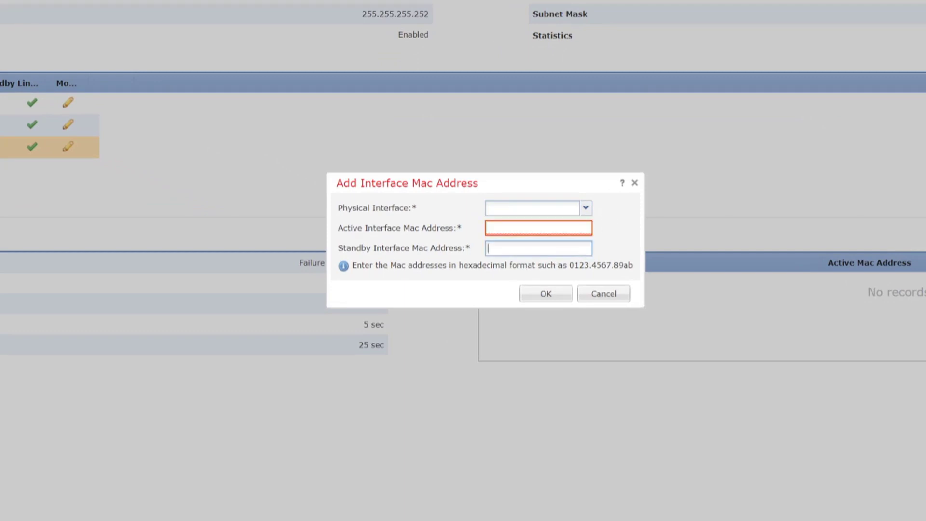
pyautogui.click(502, 228)
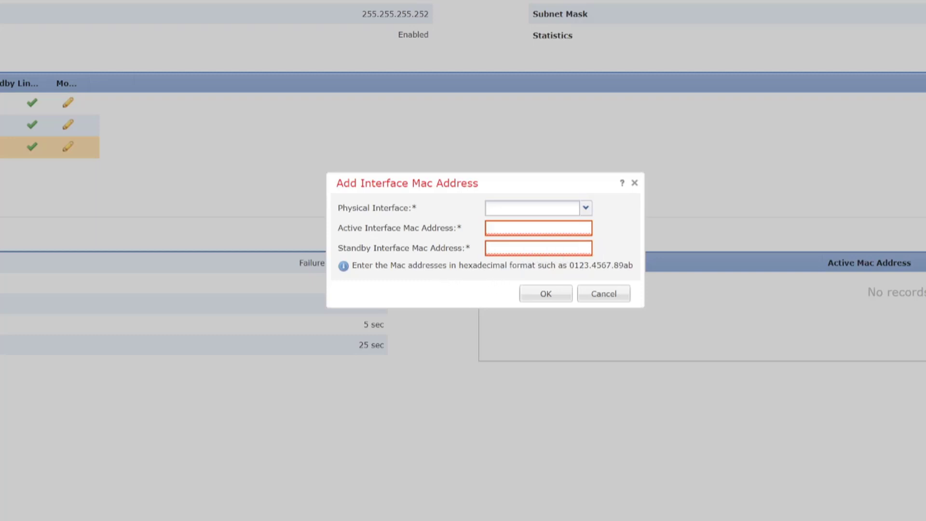
pyautogui.moveTo(462, 265); pyautogui.dragTo(631, 275)
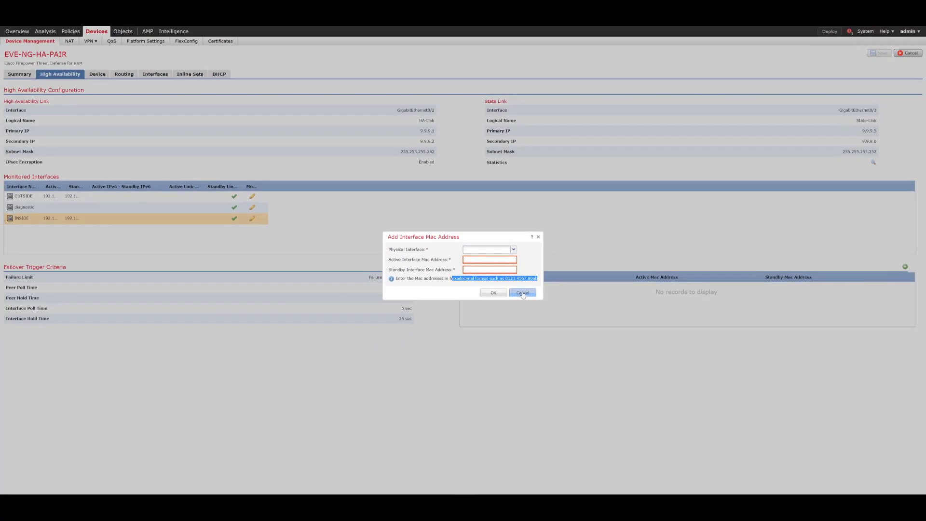
pyautogui.click(604, 294)
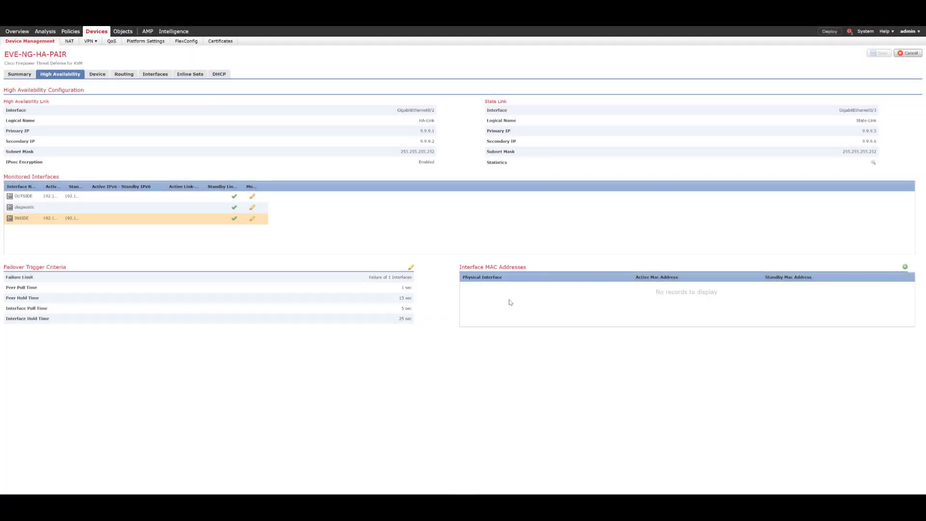